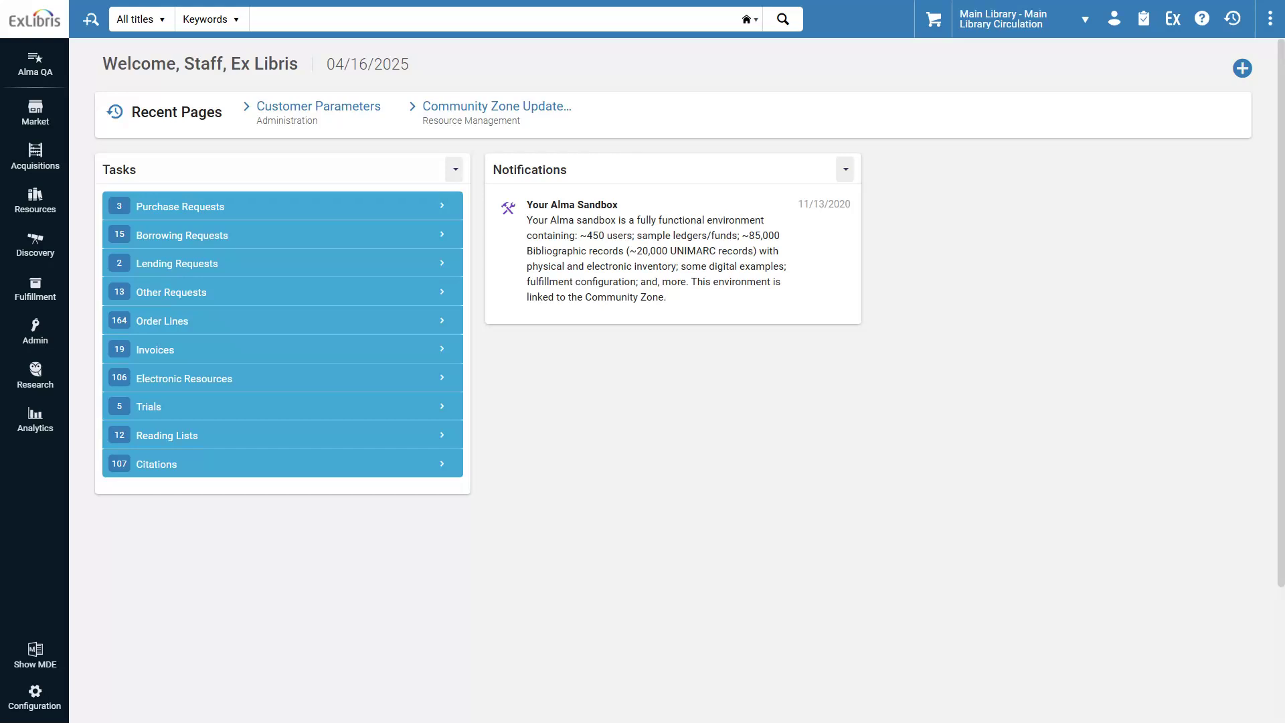
Start an AI Assistant record for 'JavaScript: The Definitive Guide', keeping All metadata requested
click(49, 657)
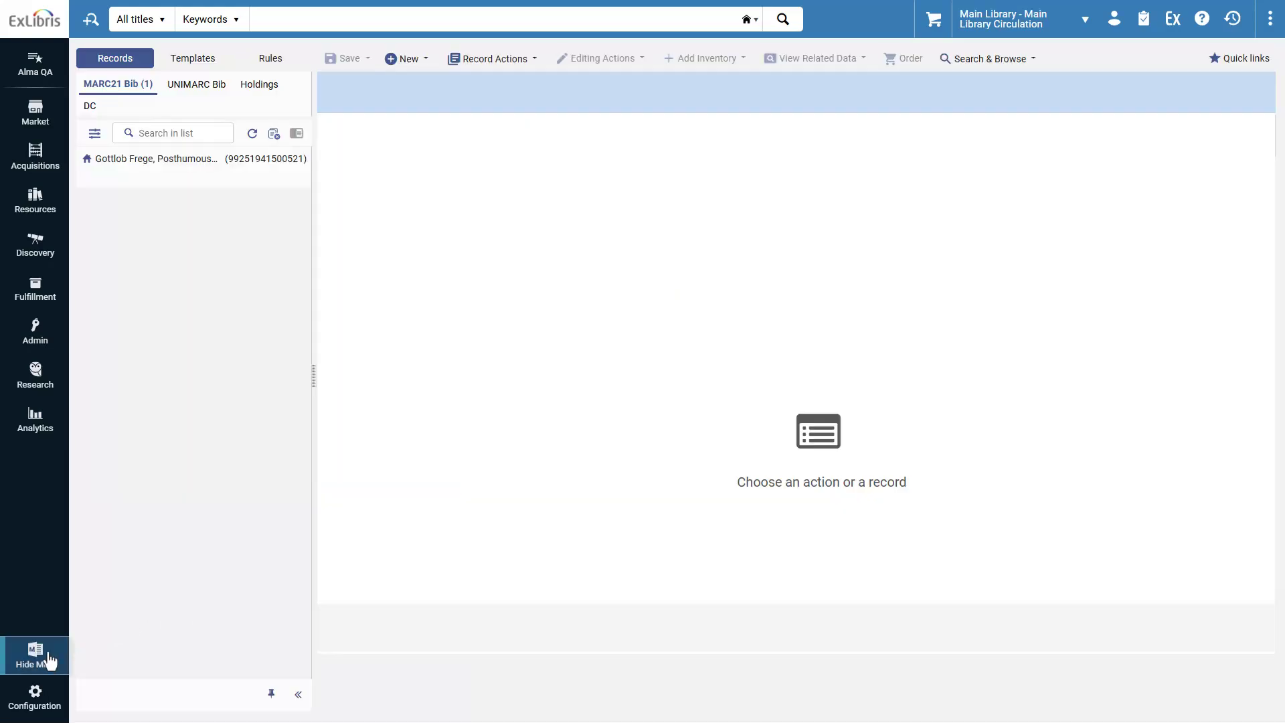
click(402, 61)
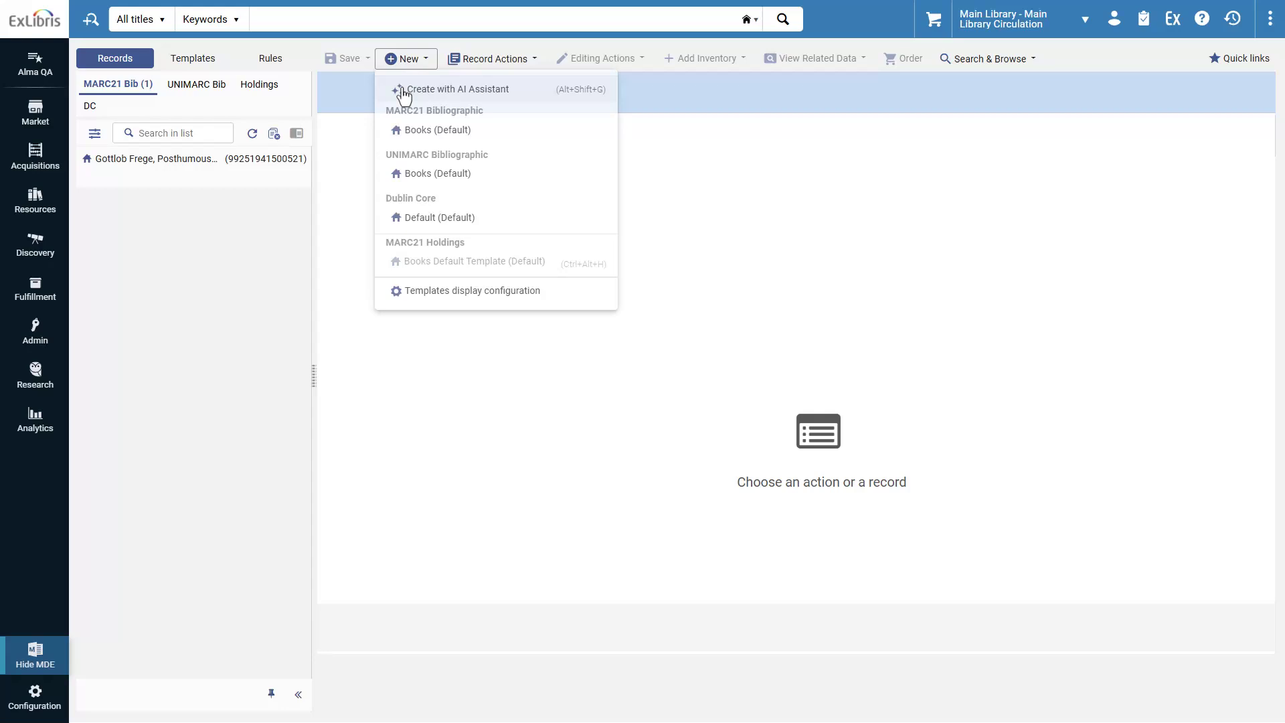
click(402, 91)
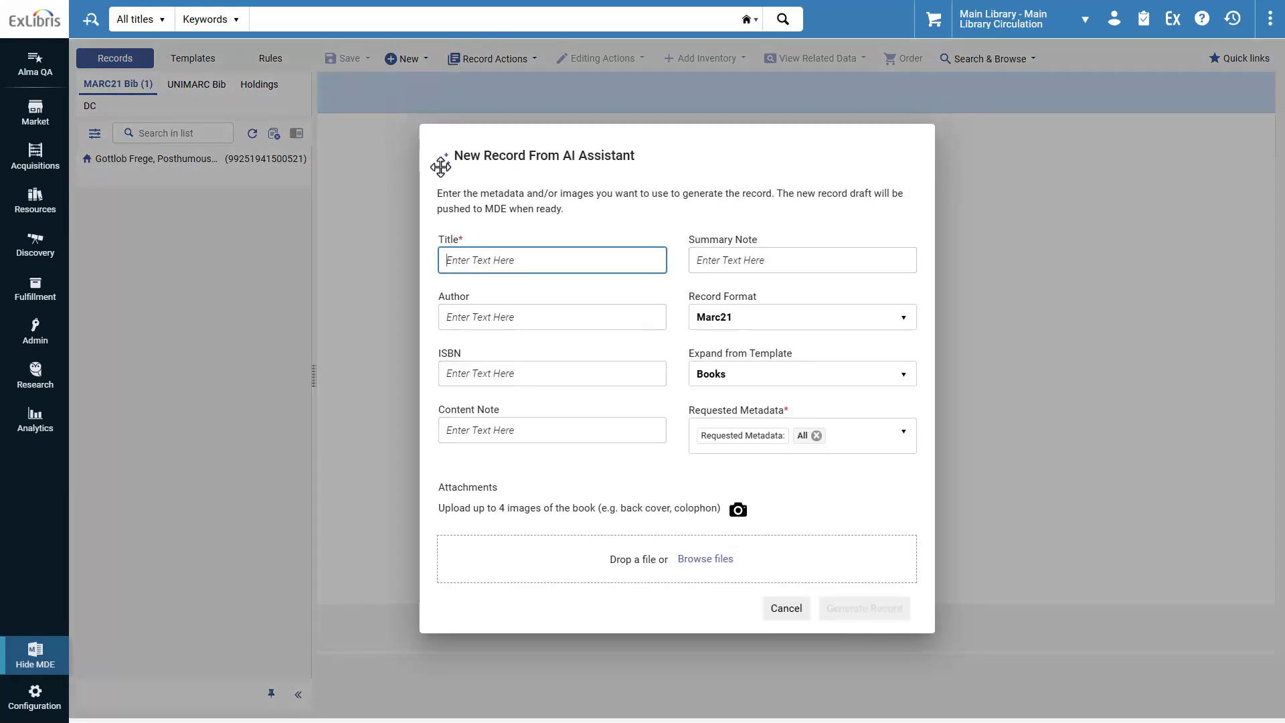
text(JavaScript: The Definitive Guide)
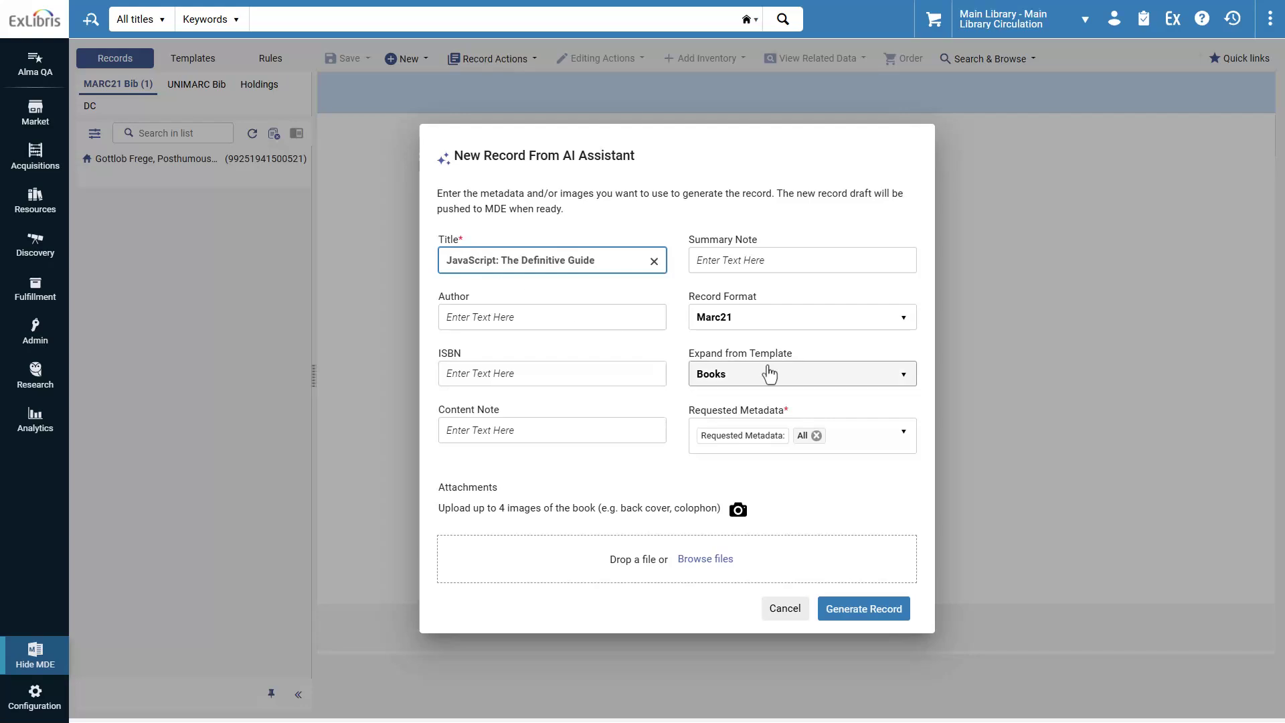
click(904, 441)
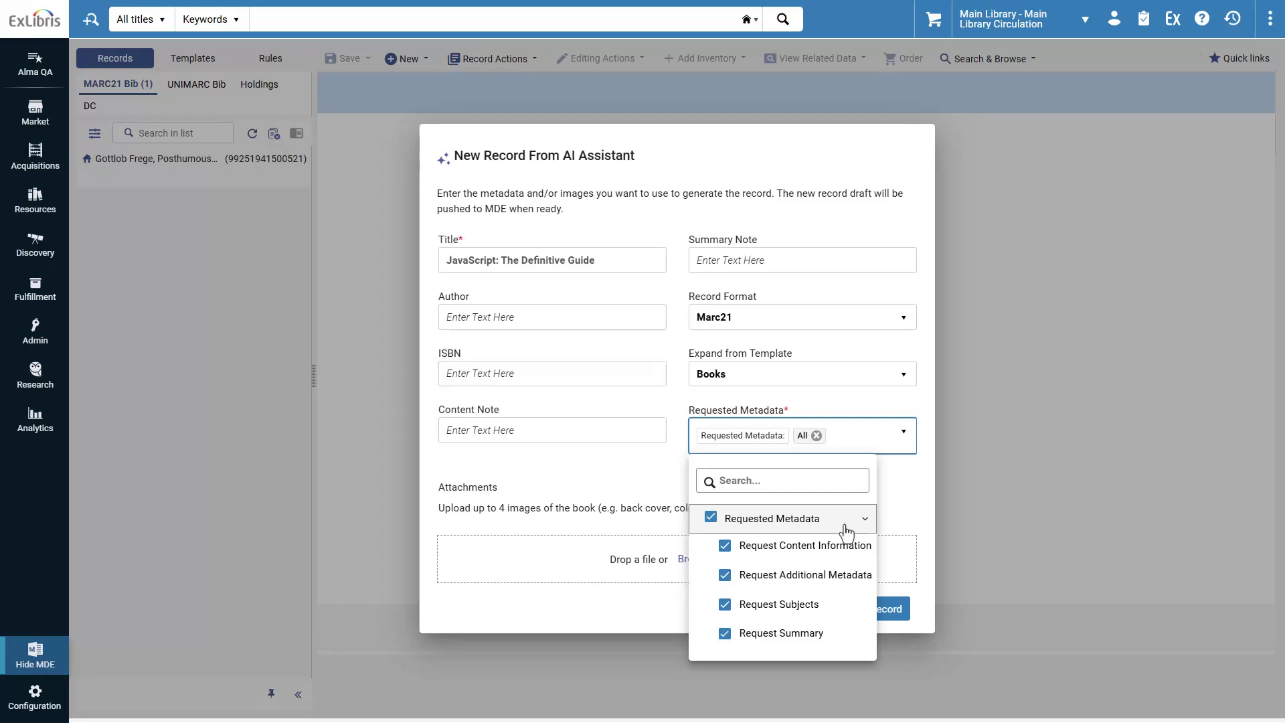
click(890, 496)
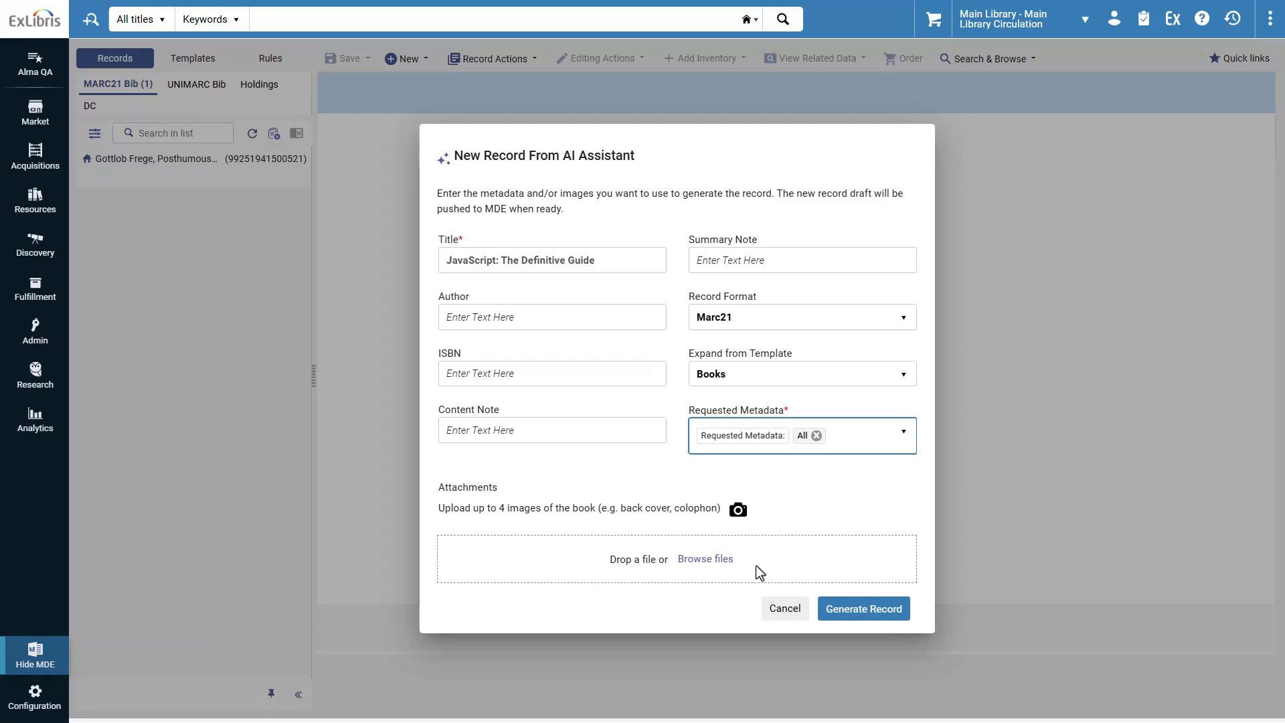
Attach a webcam photo of the book's back cover, cropped to the book edges
click(738, 510)
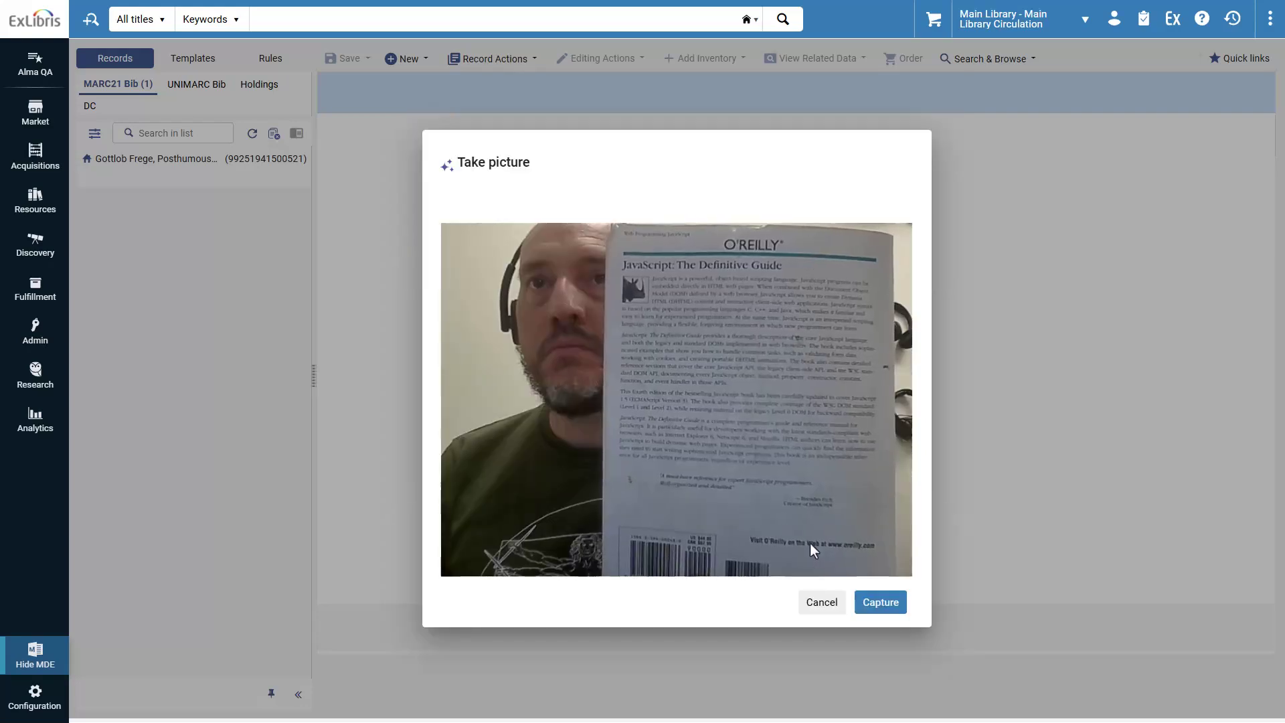
click(866, 603)
scroll(860, 565, down, 2)
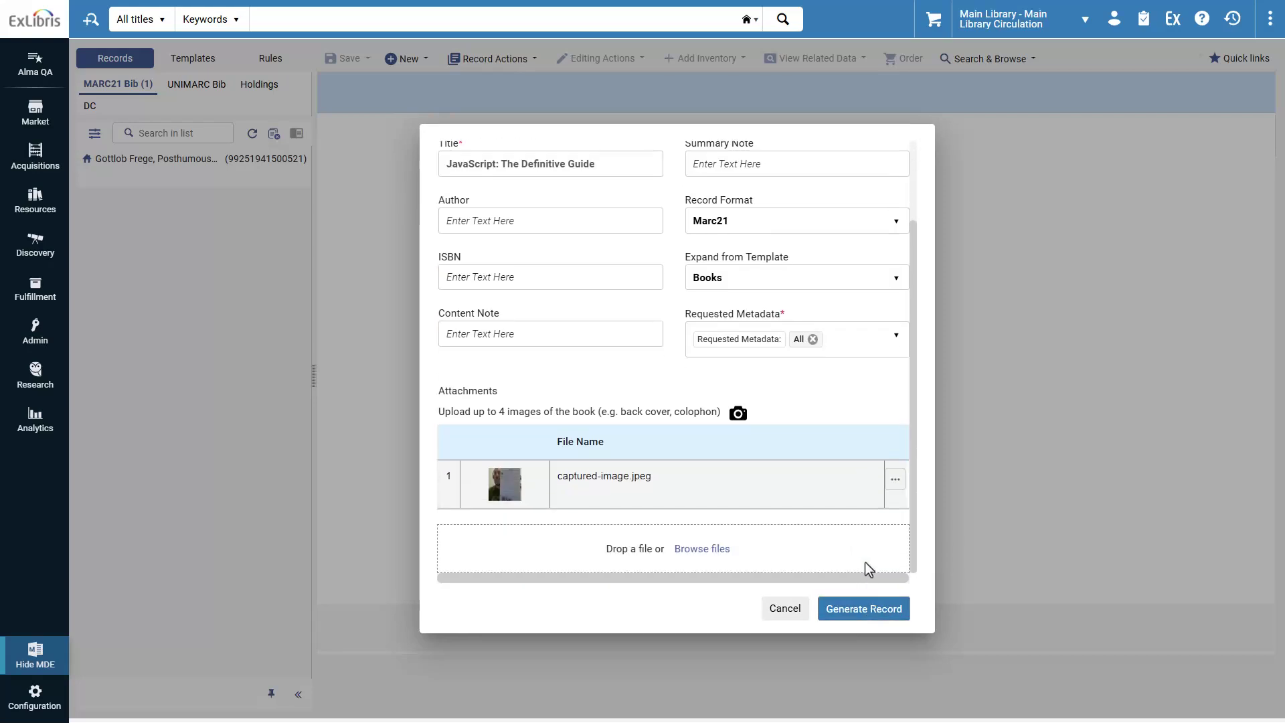
click(895, 490)
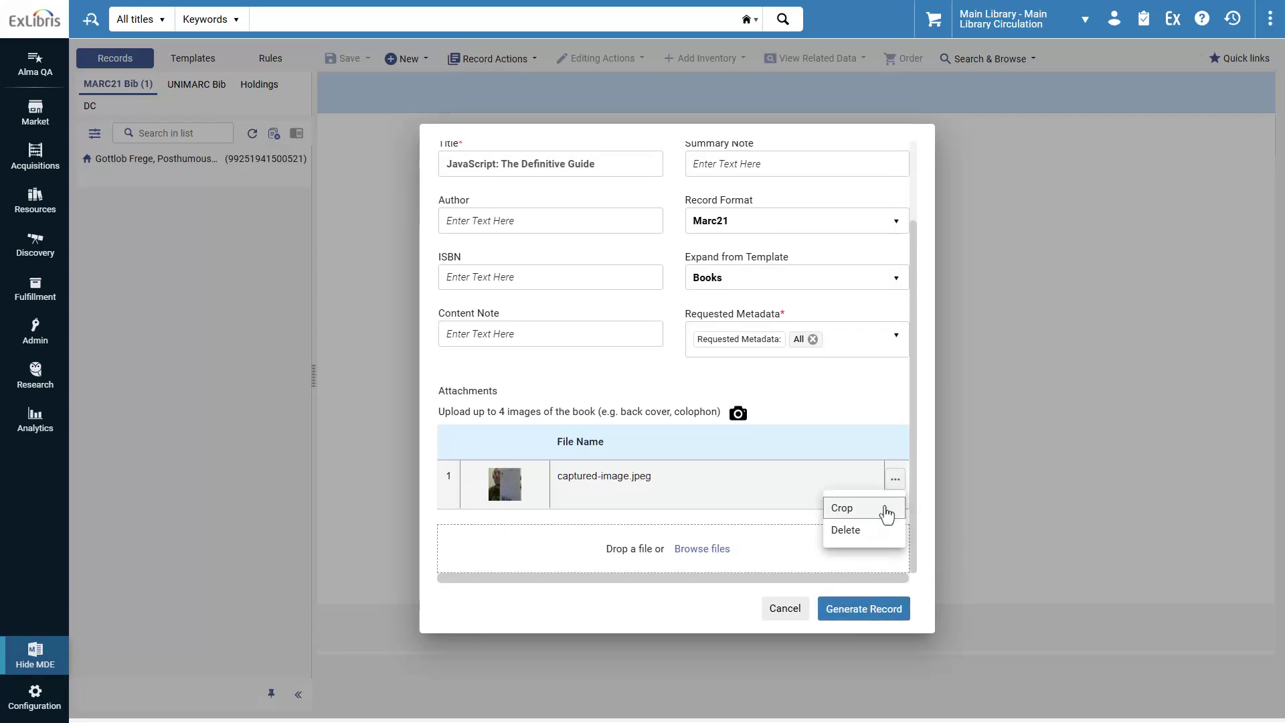
click(888, 508)
drag(495, 400, 624, 400)
drag(859, 400, 847, 452)
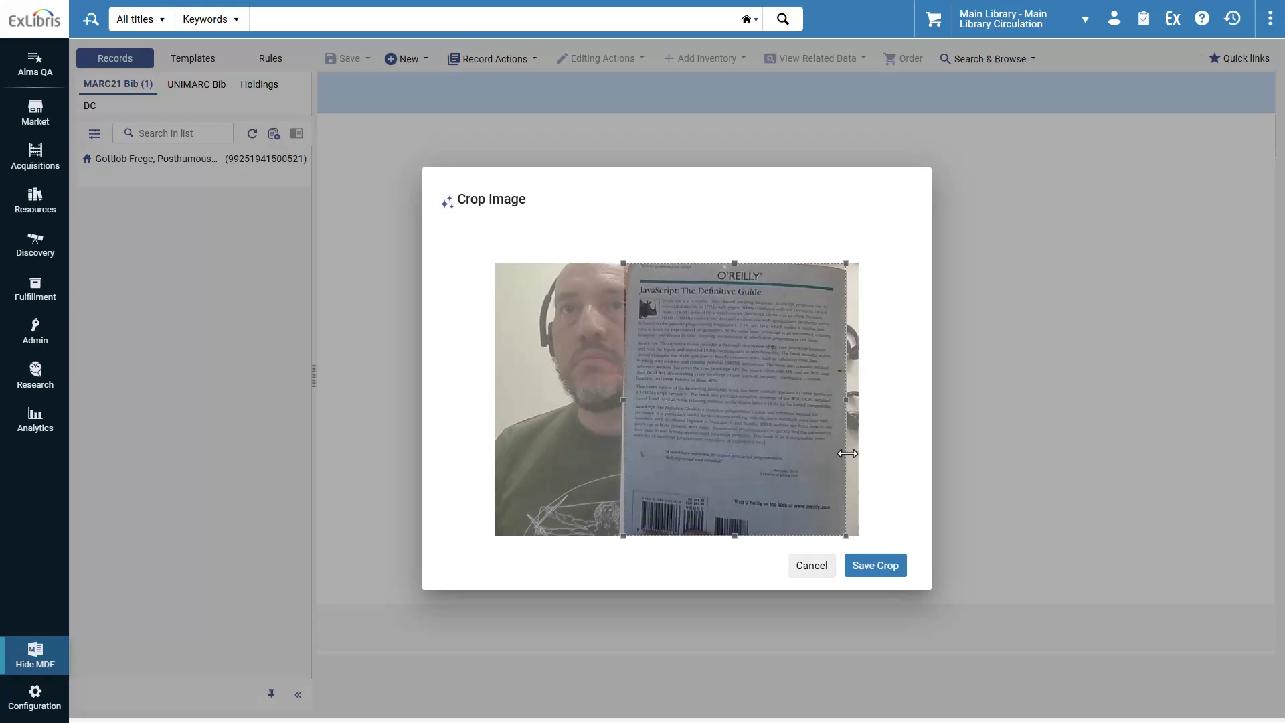
click(885, 564)
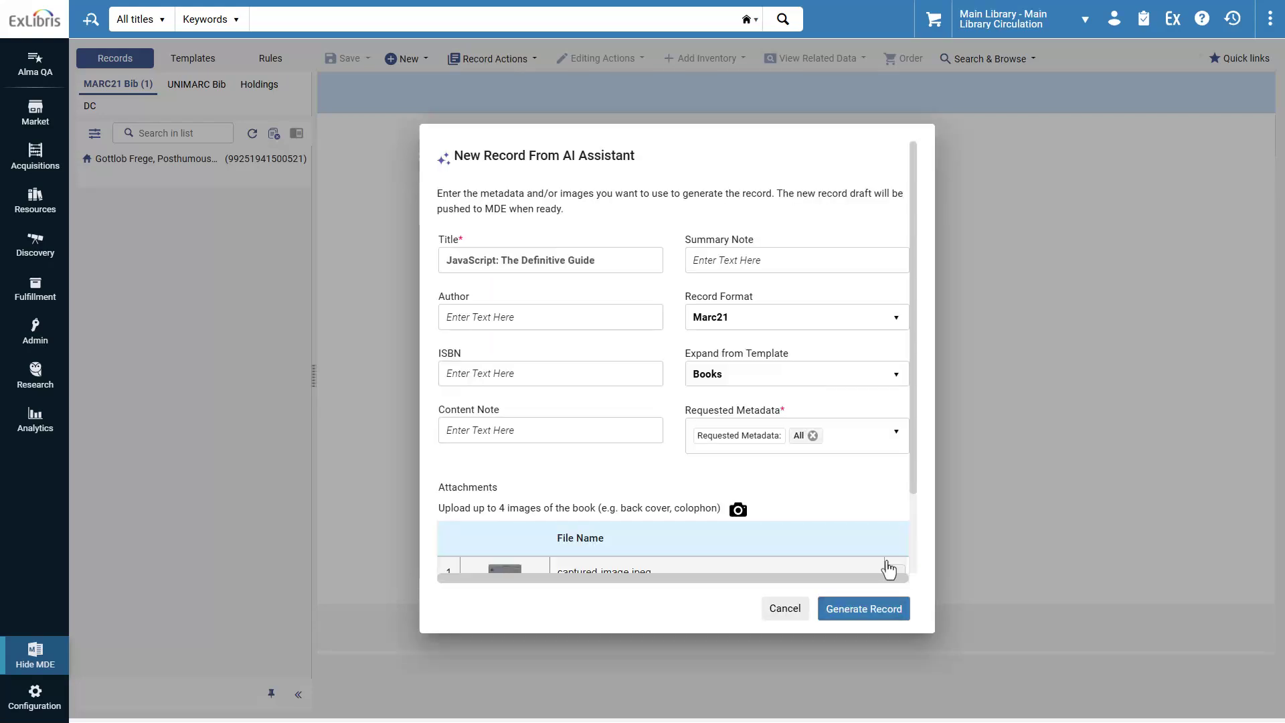
Generate the JavaScript record, review it, then open the Gottlob Frege record
click(886, 609)
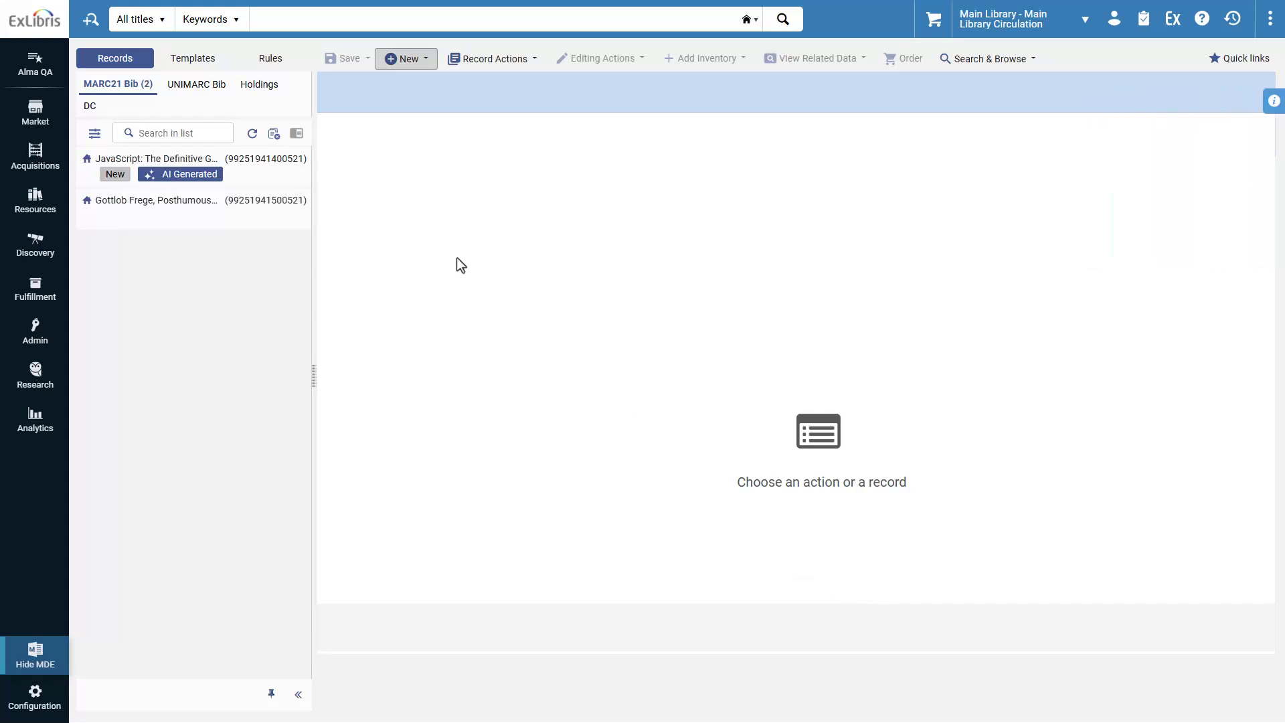
mouse_move(291, 182)
mouse_move(191, 166)
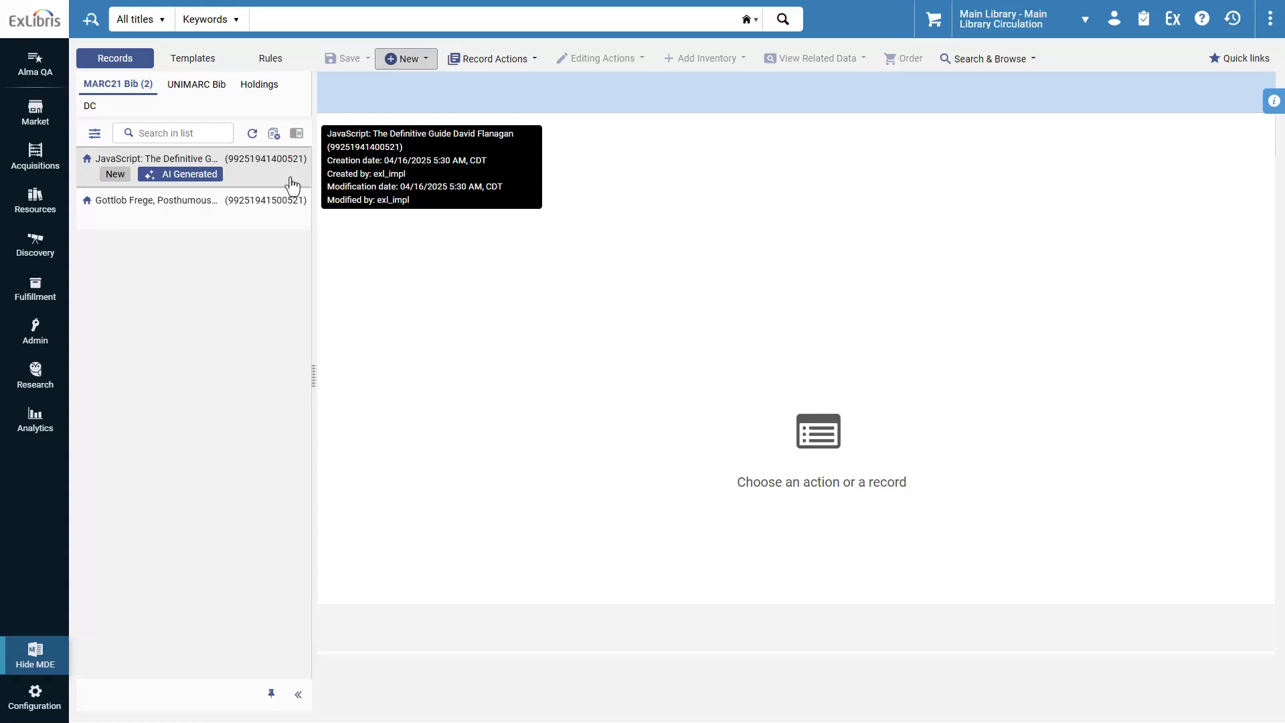
click(204, 188)
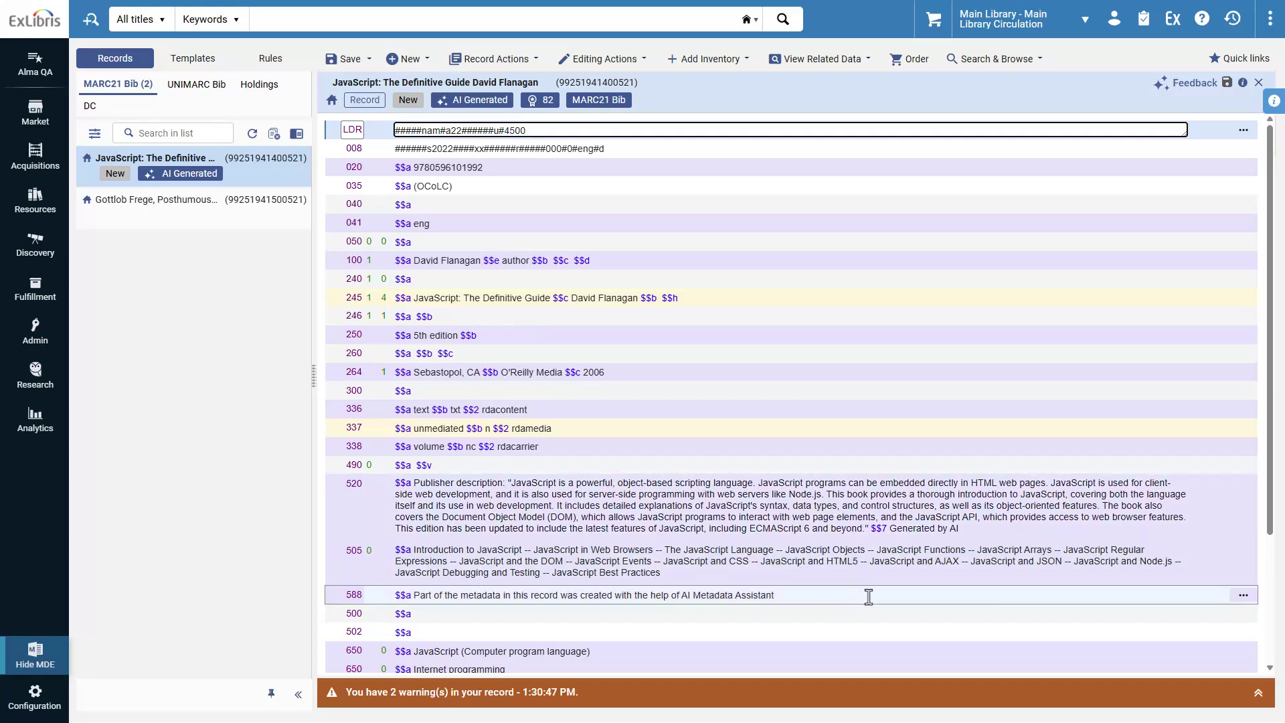
mouse_move(787, 596)
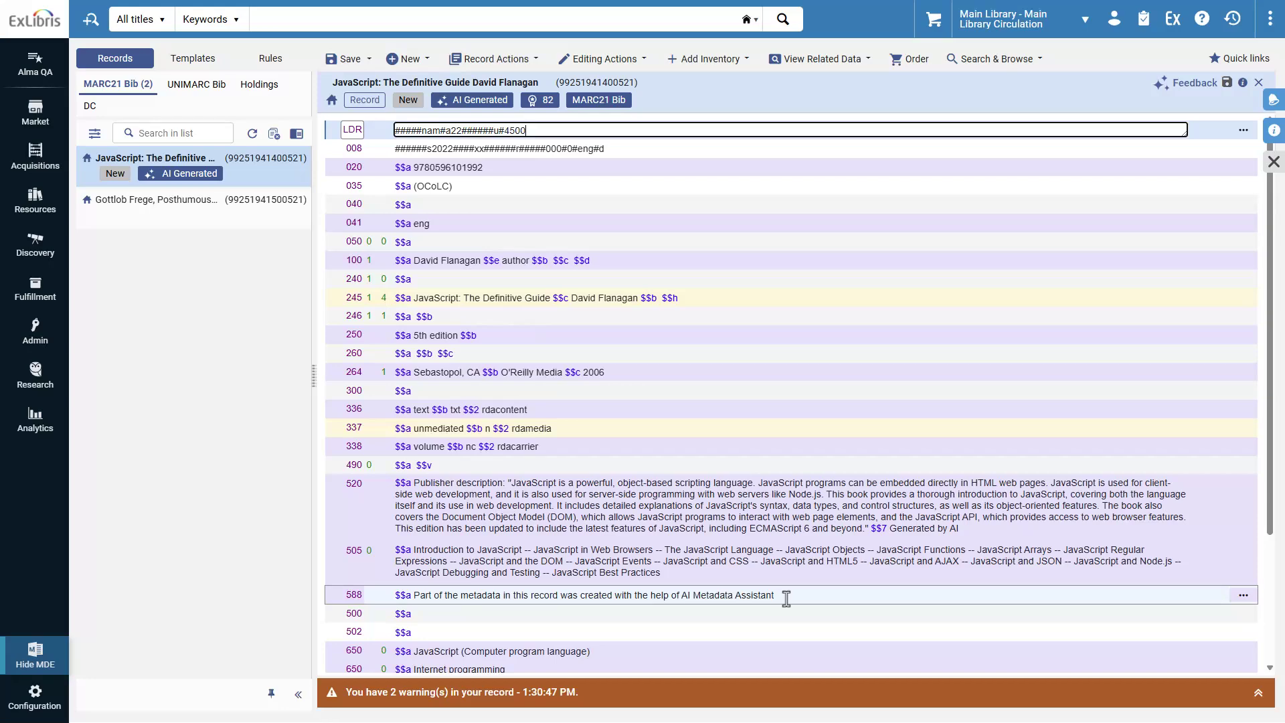
click(260, 222)
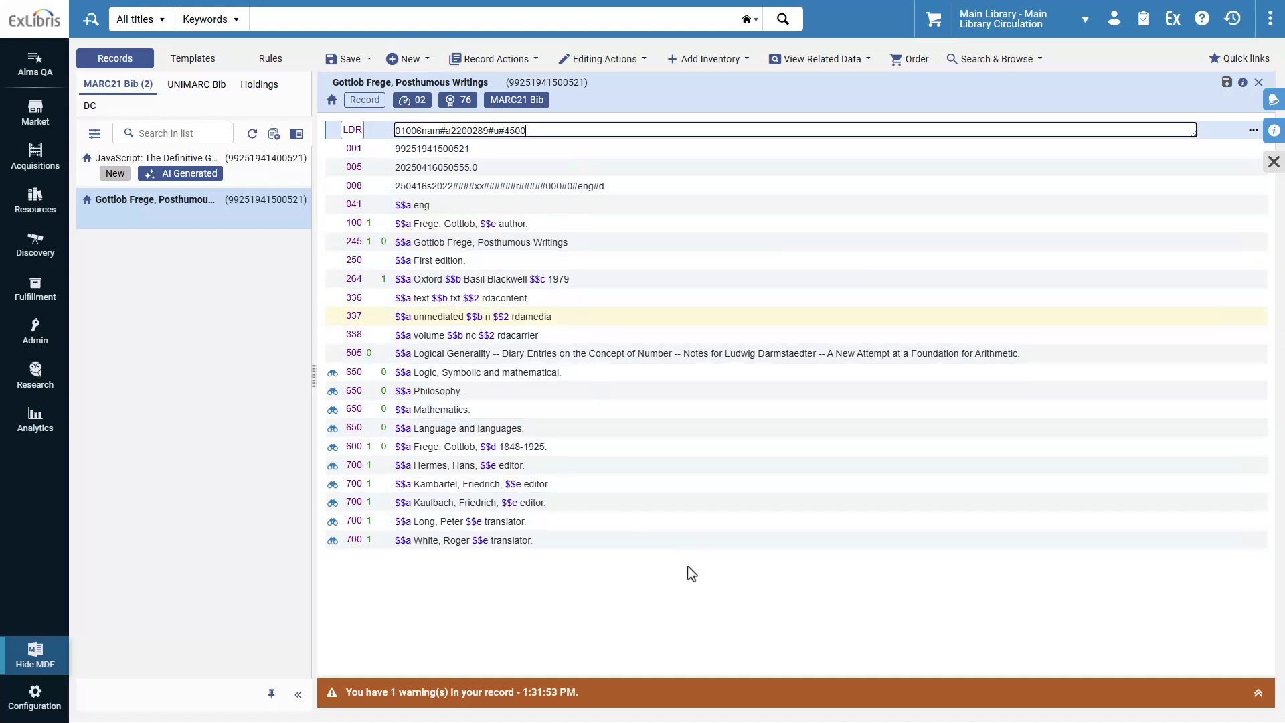
Start AI enrichment of the Frege record with only Request Summary selected
click(567, 62)
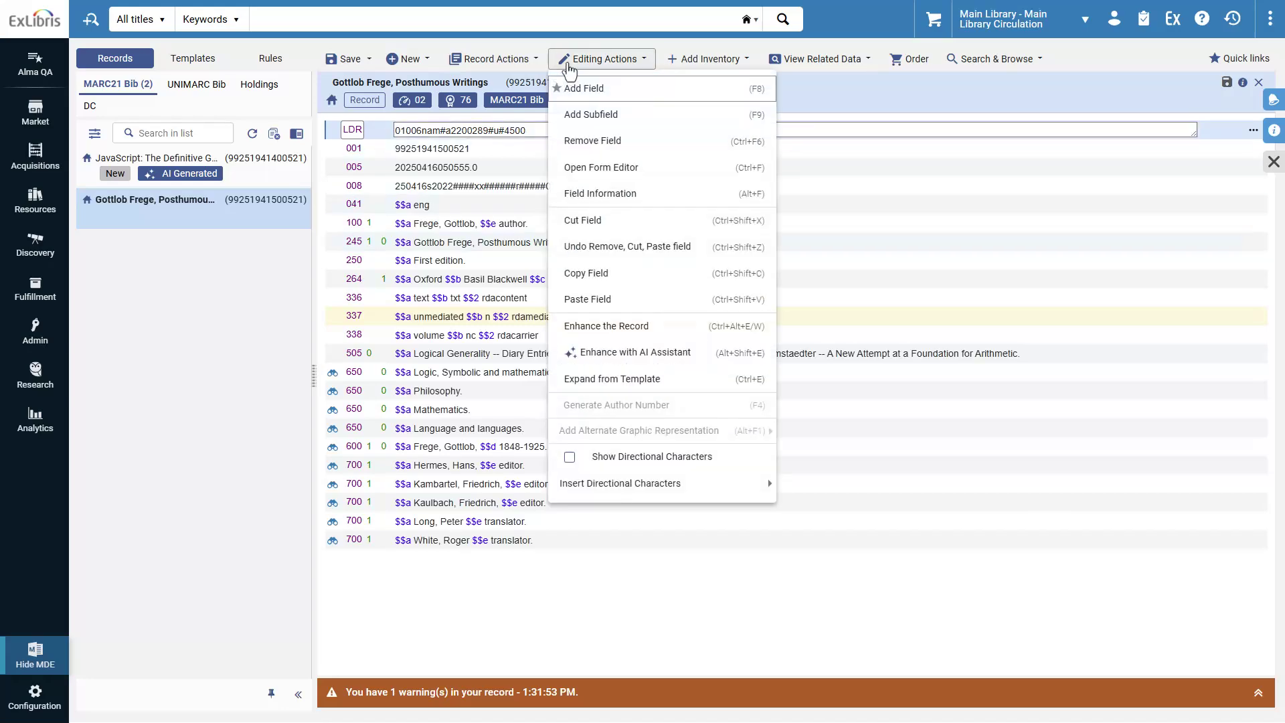
click(640, 357)
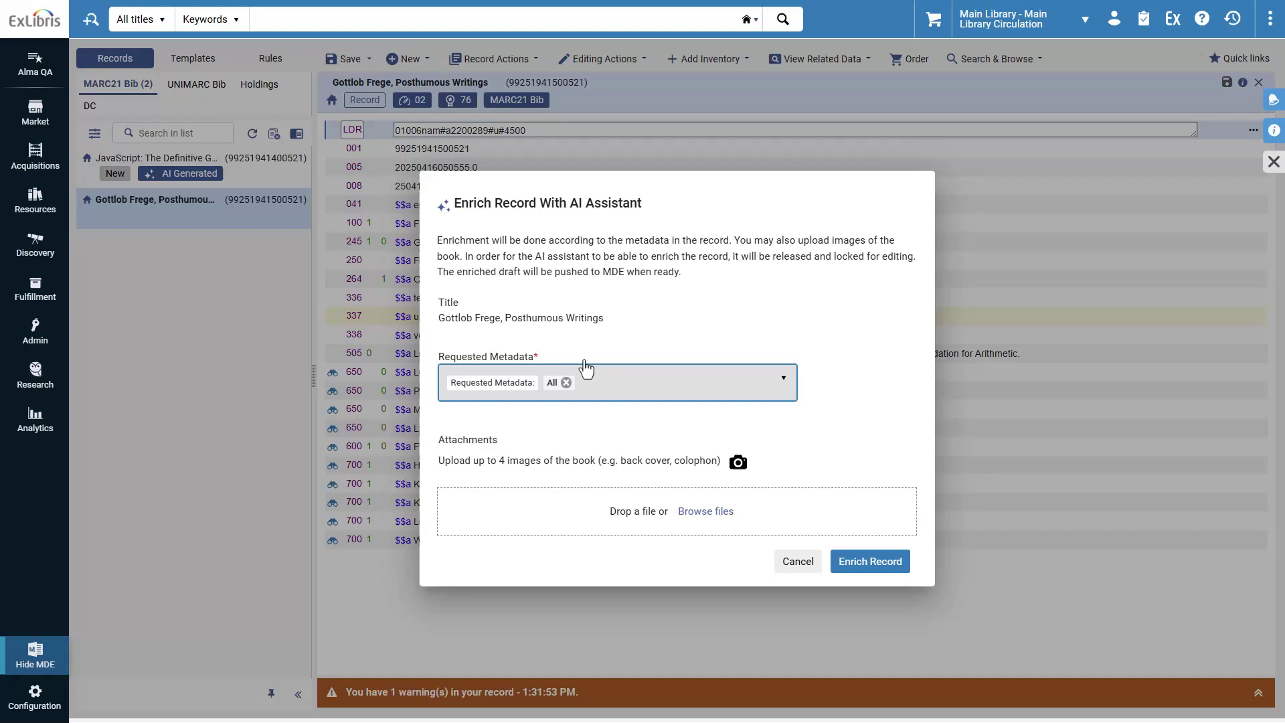
click(633, 388)
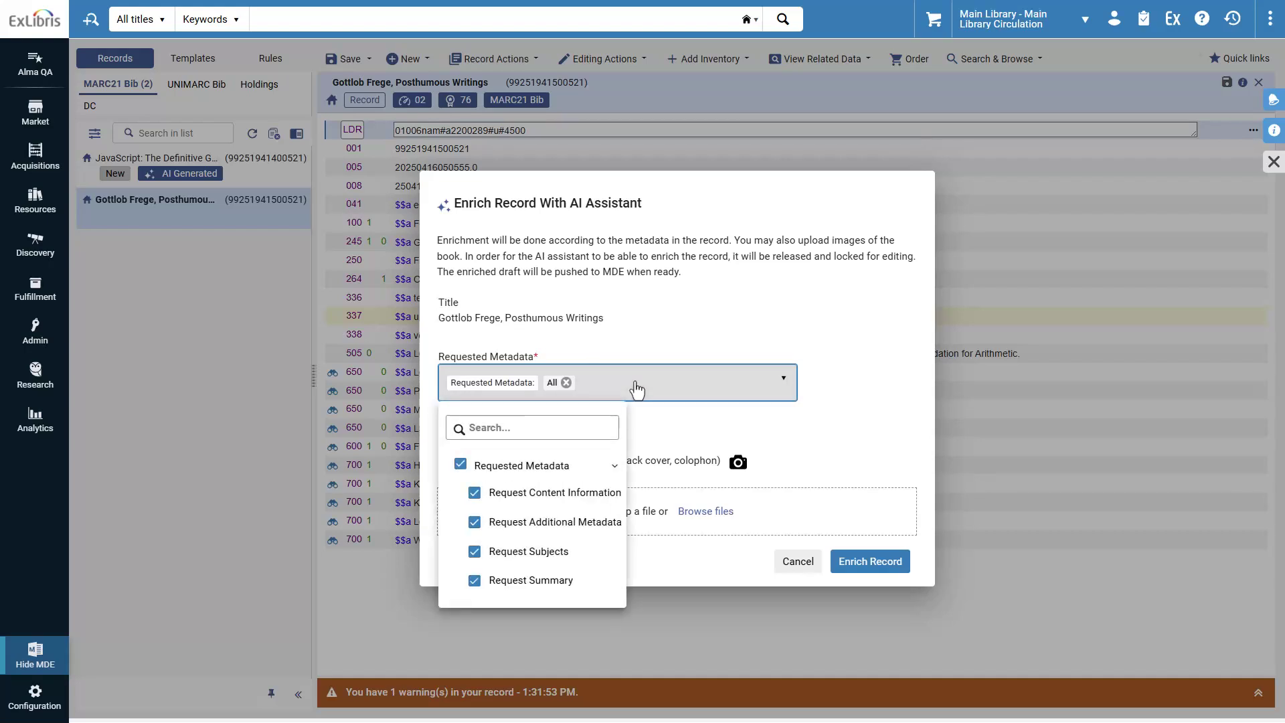
click(461, 466)
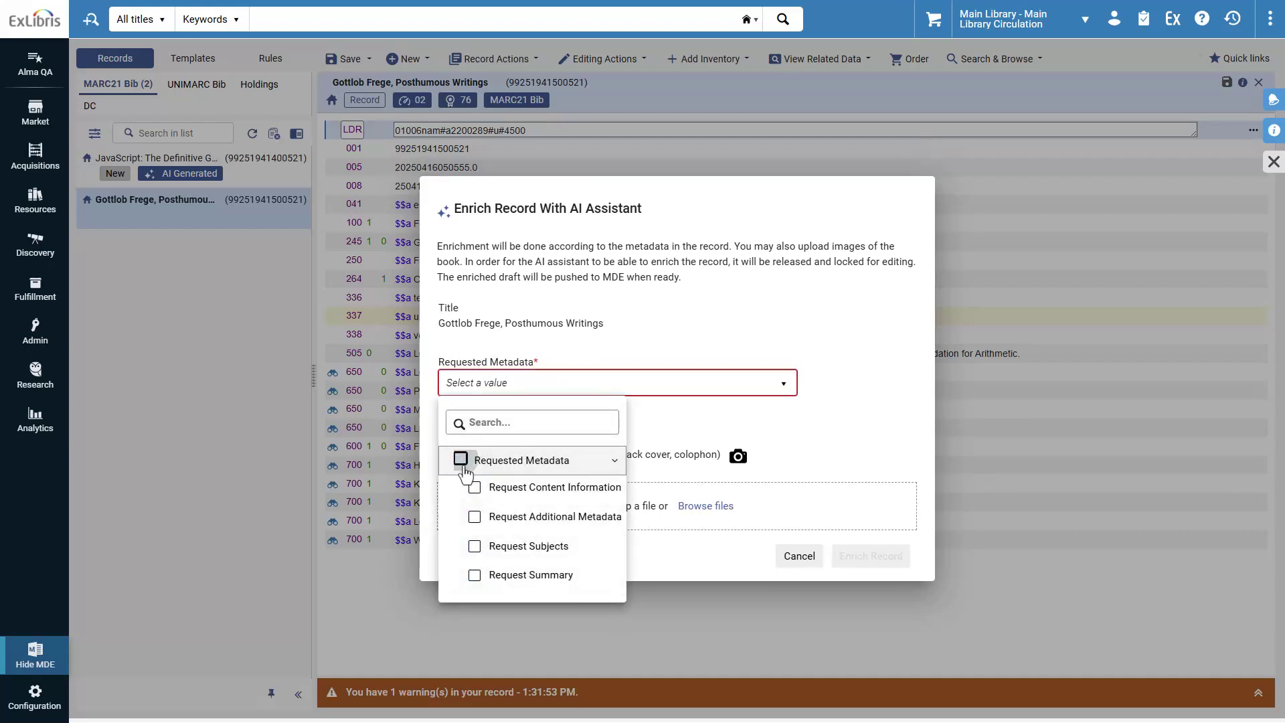
click(476, 577)
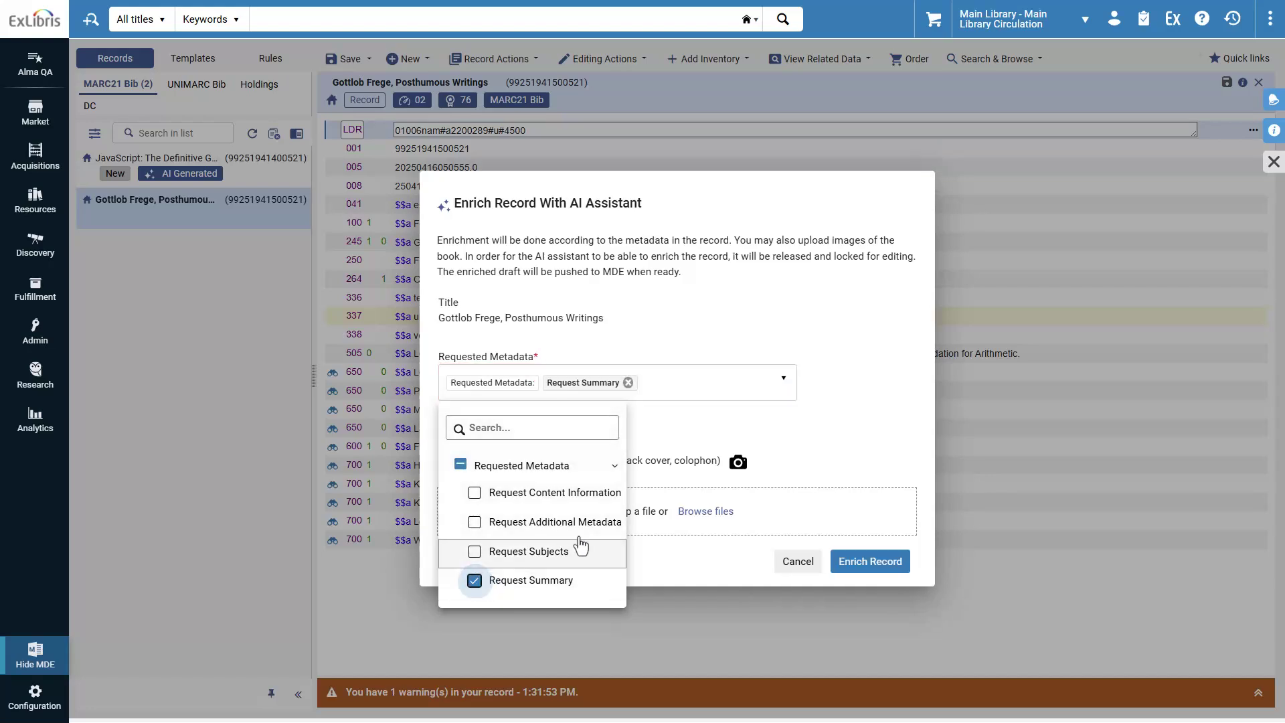
click(651, 422)
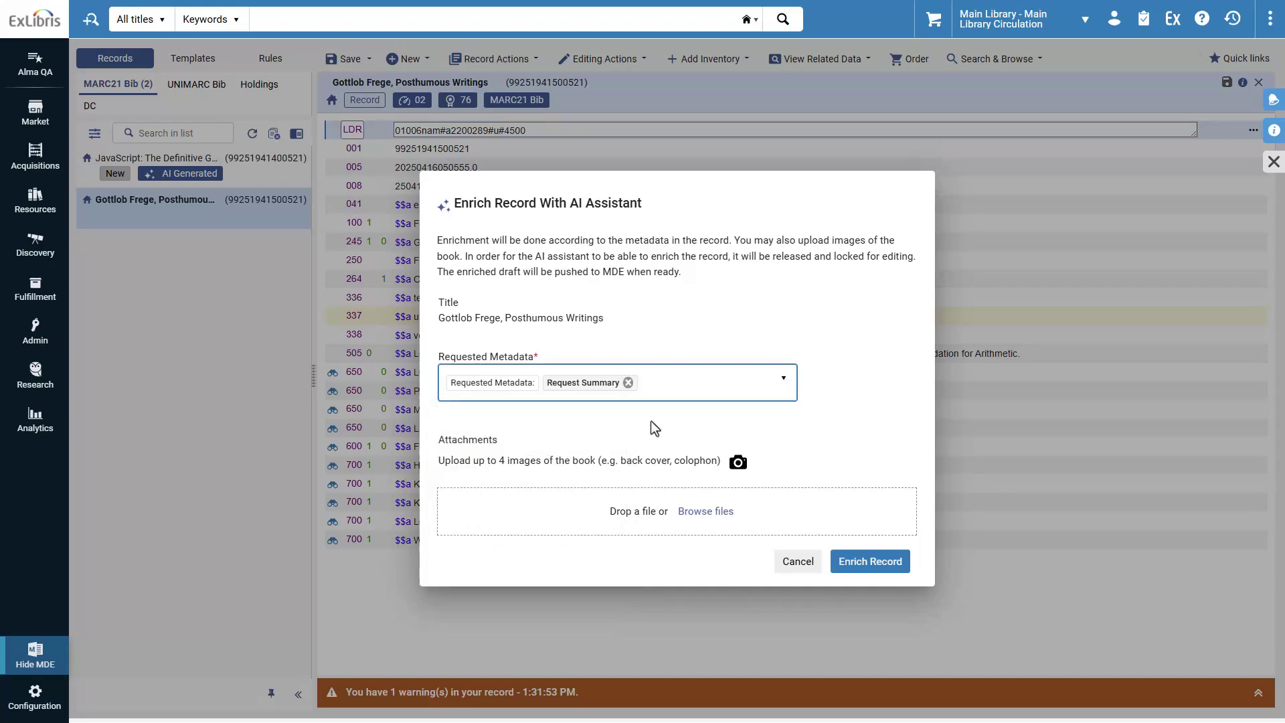
Attach a cropped back-cover photo to the Frege record and submit it for enrichment
click(737, 462)
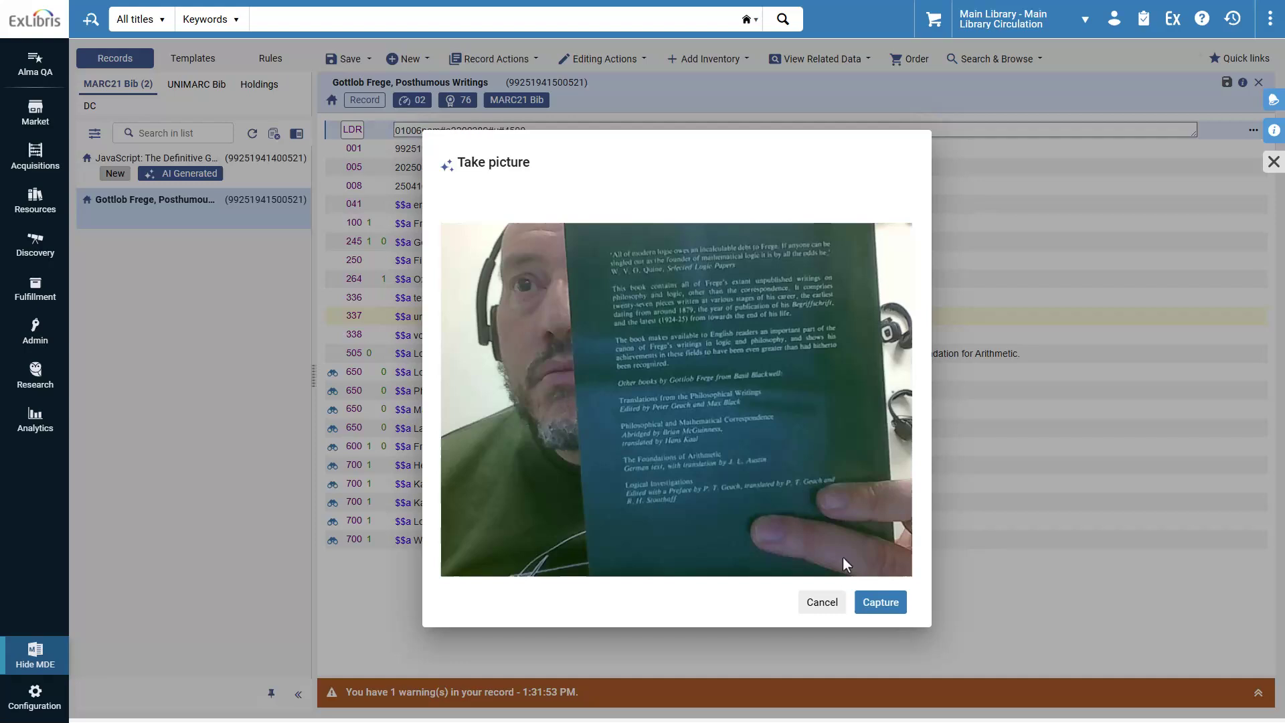
click(883, 604)
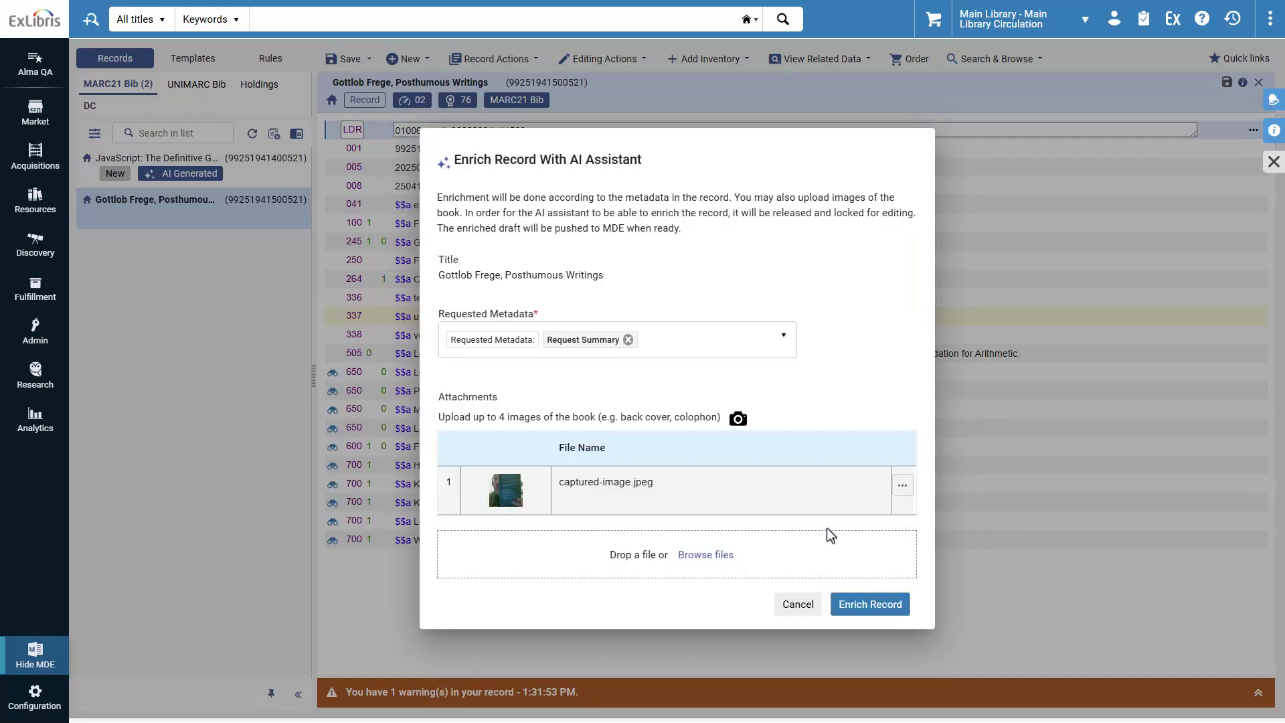
click(903, 485)
click(881, 518)
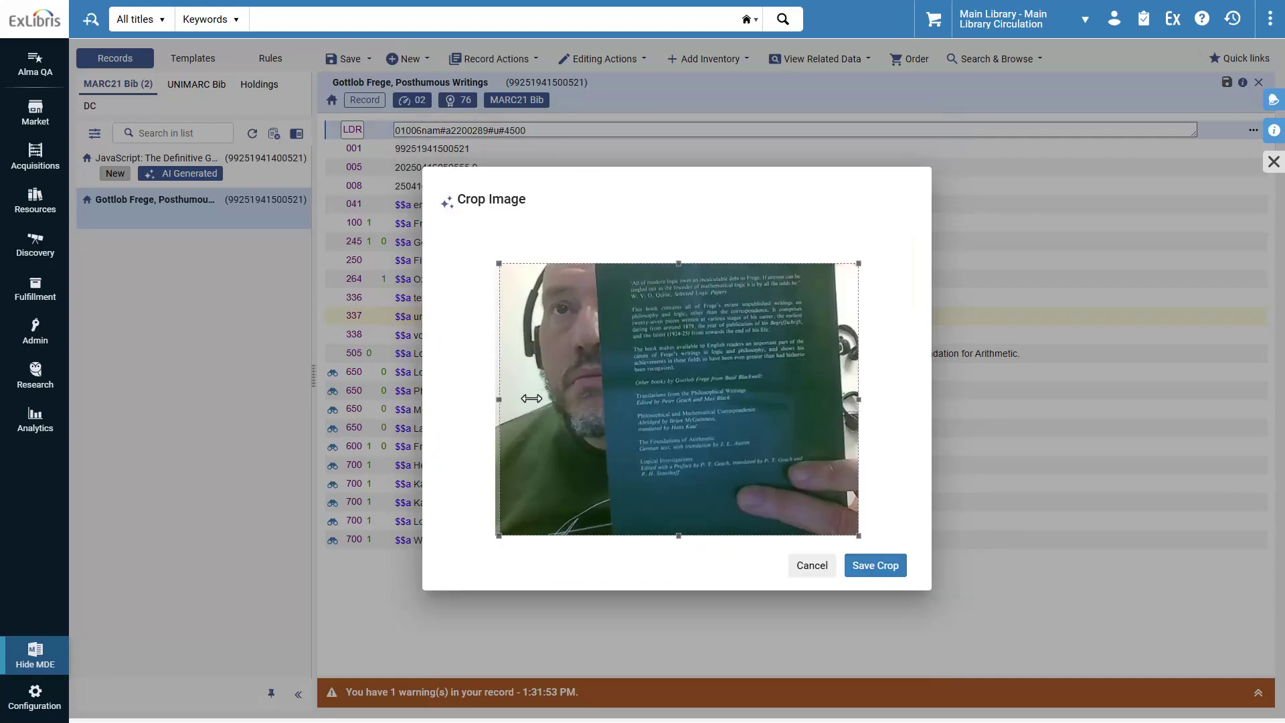
drag(498, 399, 615, 399)
drag(859, 404, 821, 412)
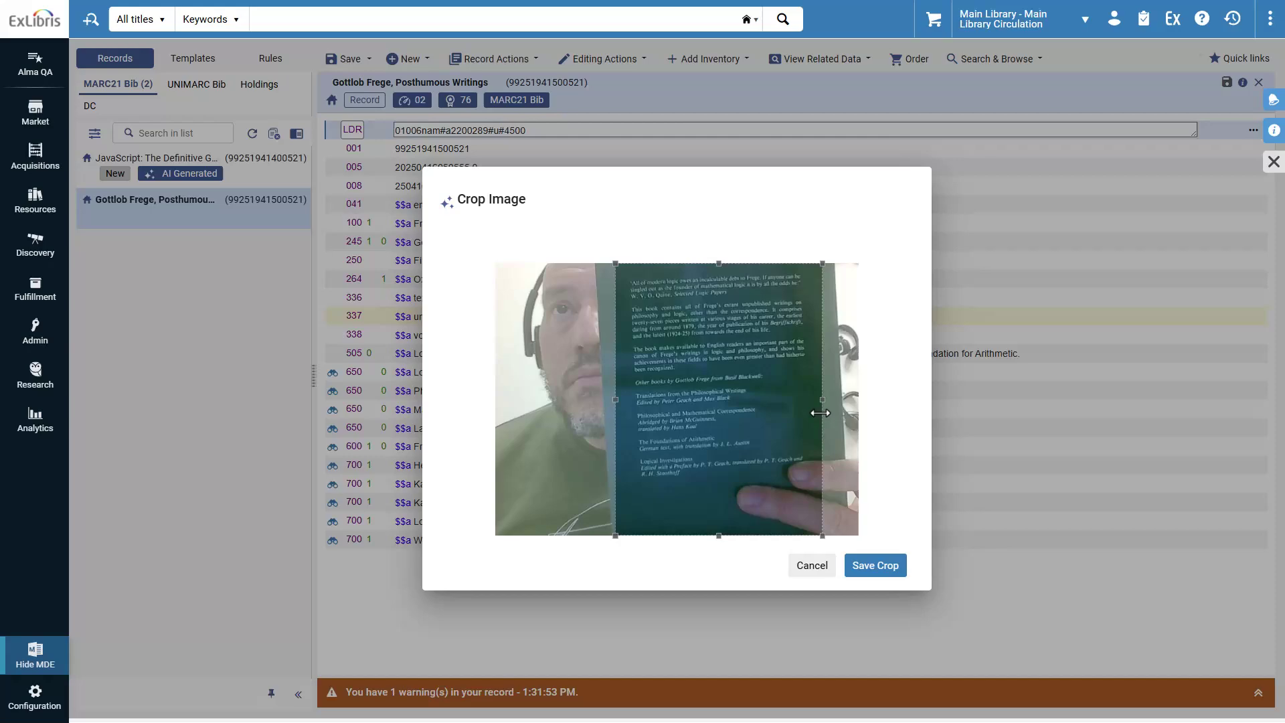
click(889, 568)
click(890, 603)
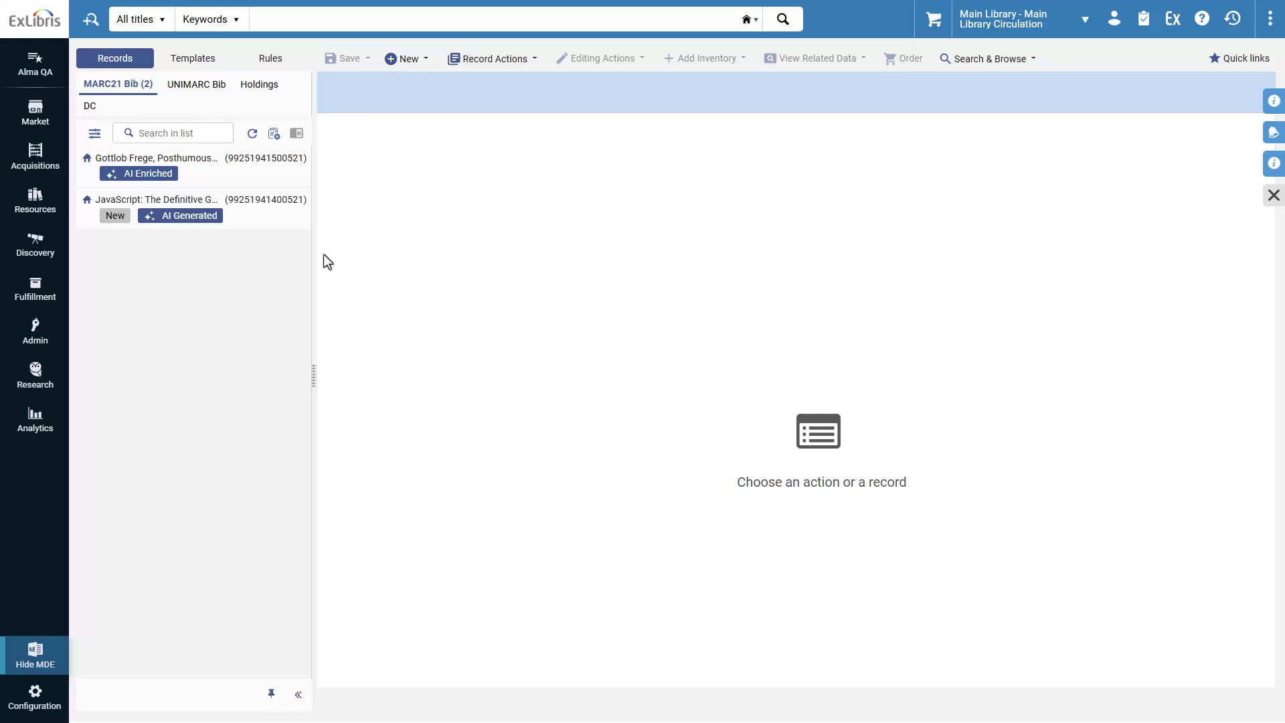
mouse_move(156, 164)
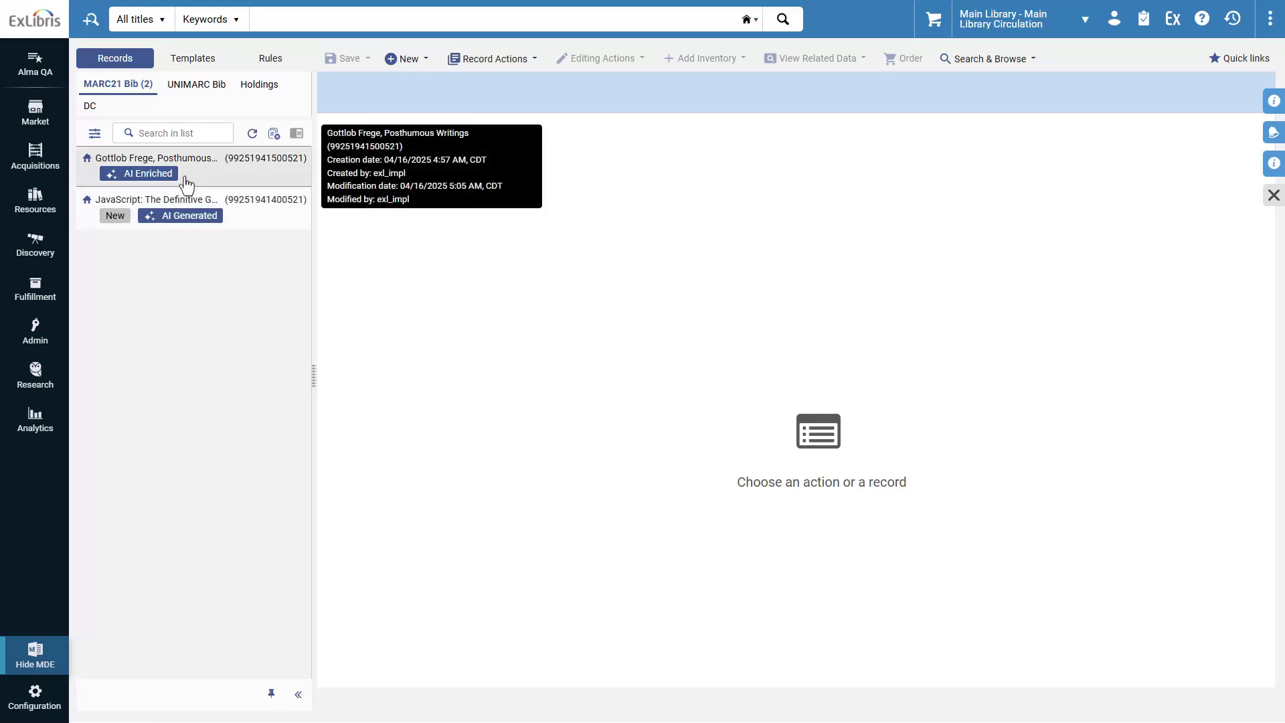
Review the enriched Frege record, then go to Resources > Cataloging > AI Usage Profile
click(186, 182)
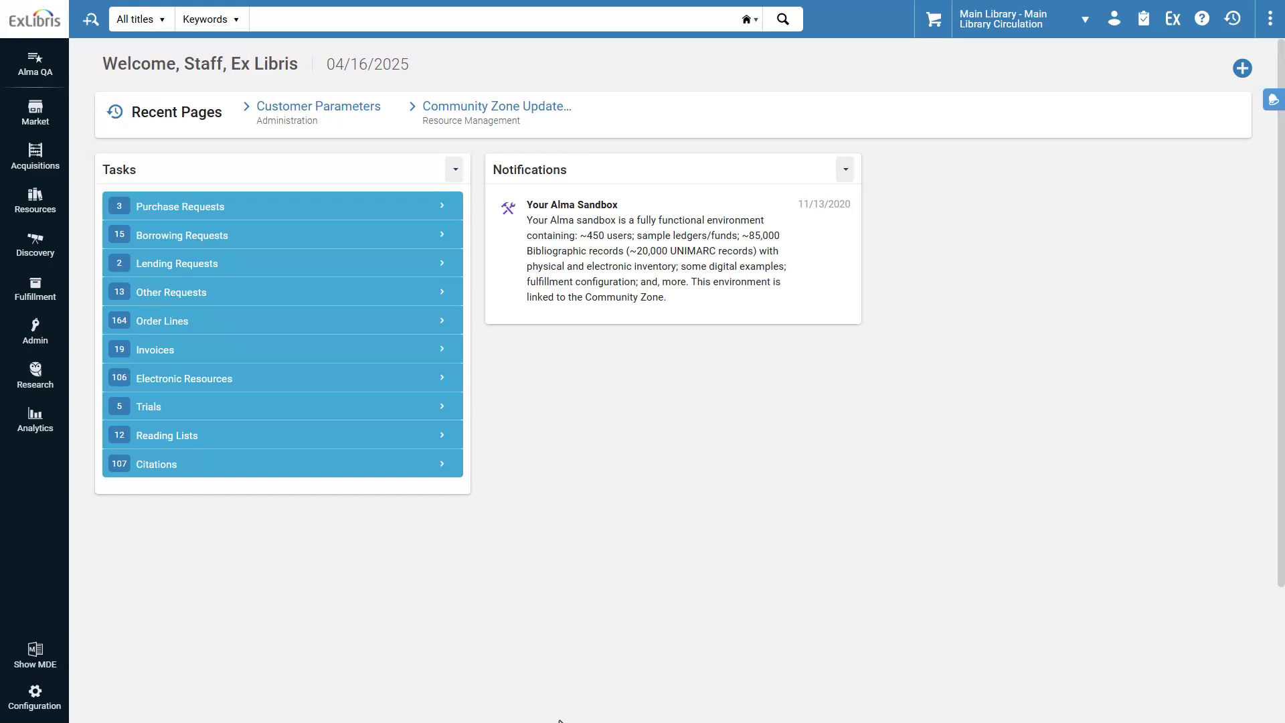
click(36, 693)
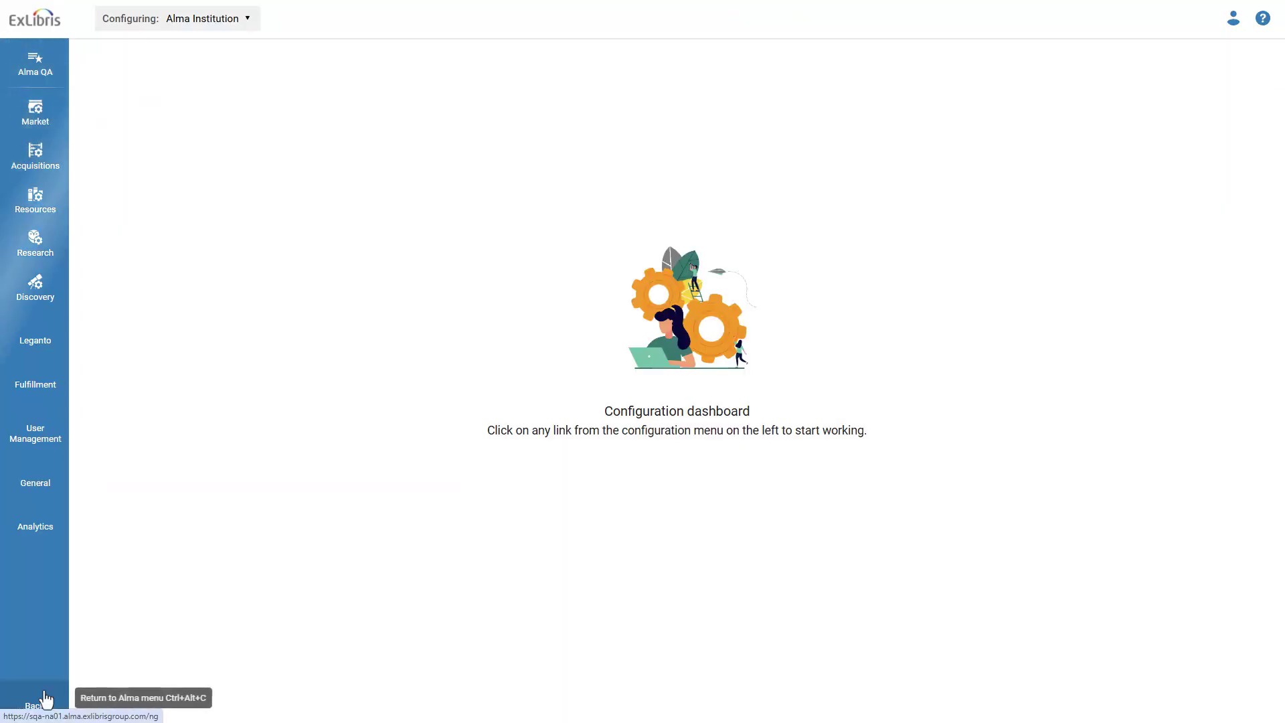
click(40, 213)
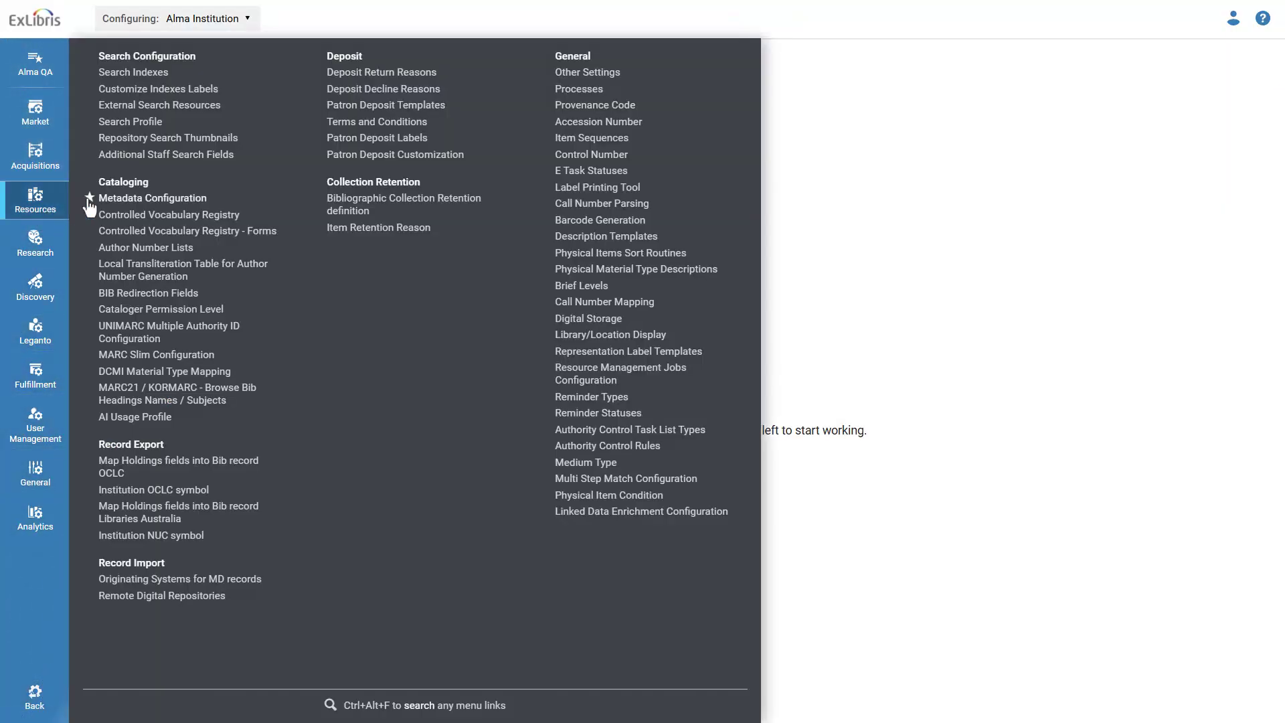
click(145, 421)
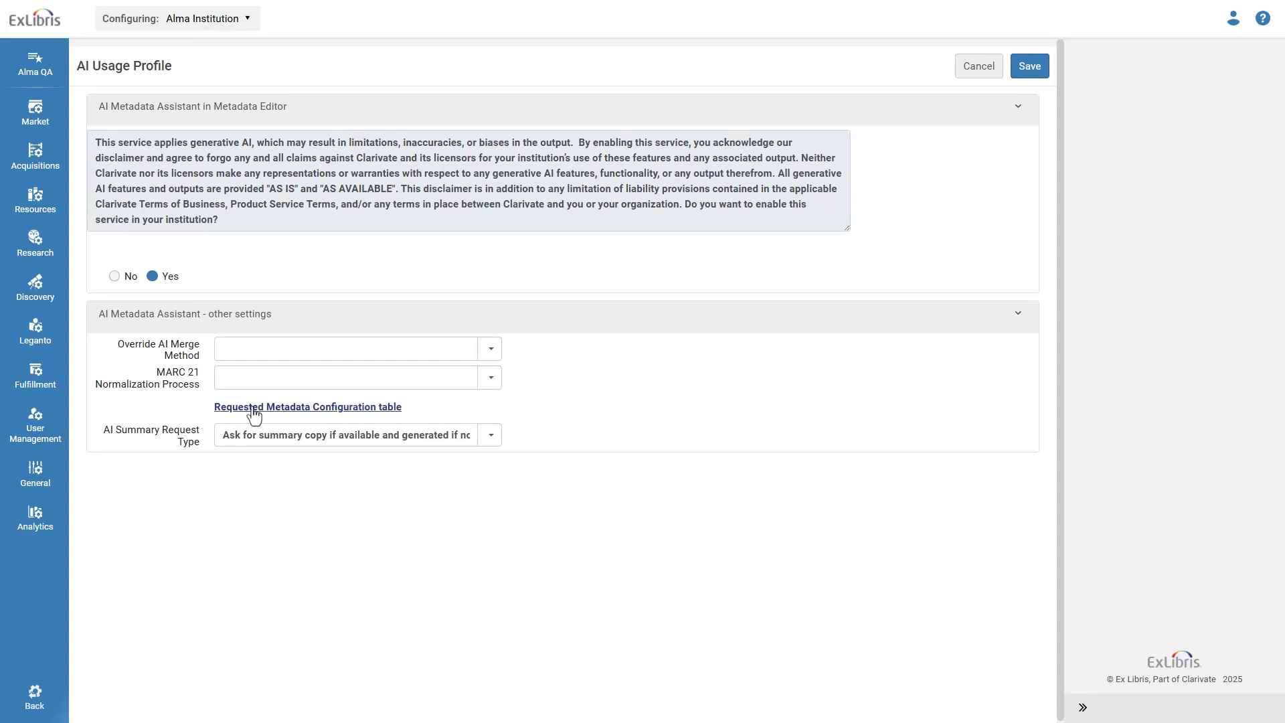
Enable the content metadata type in Requested Metadata Configuration and save the table
click(253, 409)
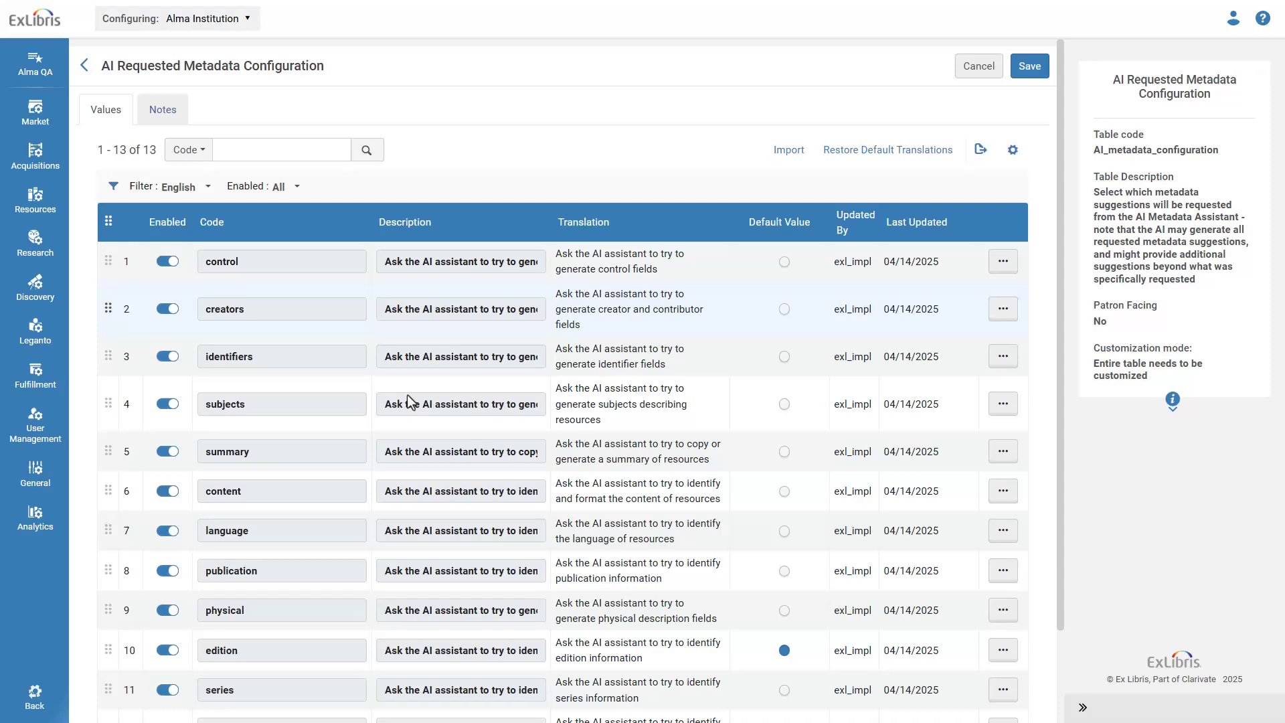
scroll(417, 510, down, 2)
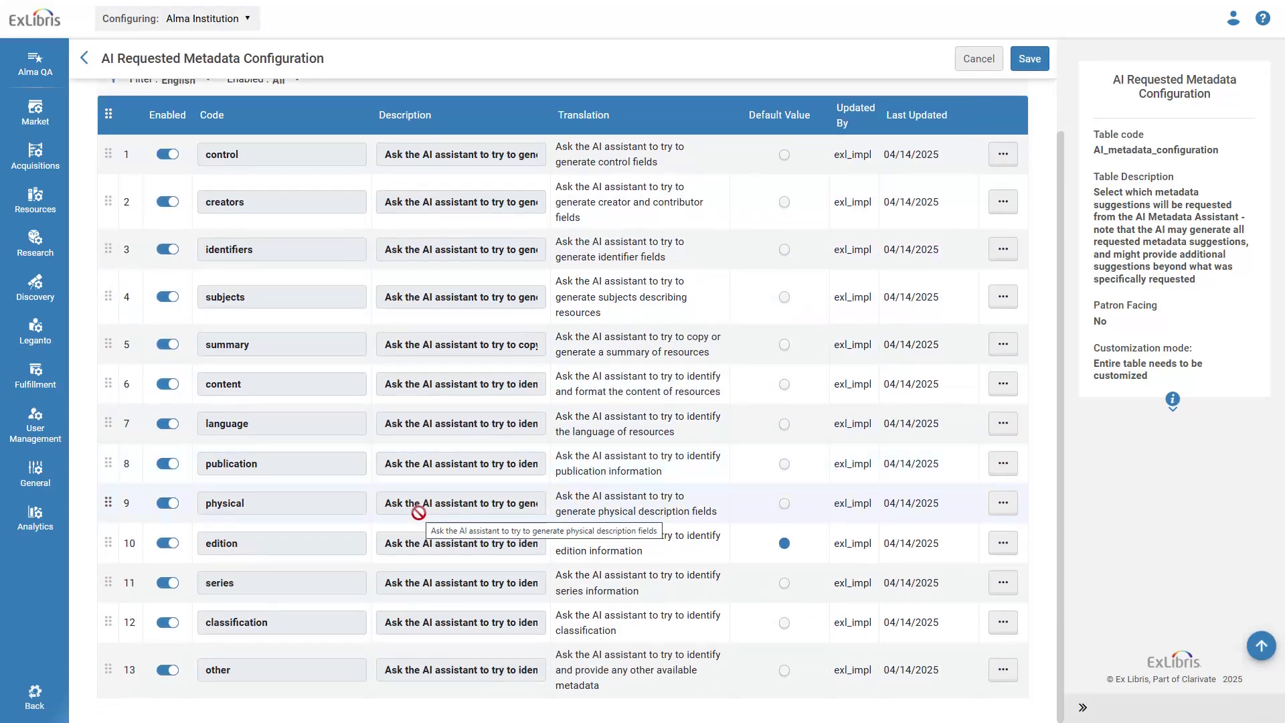
scroll(417, 512, up, 2)
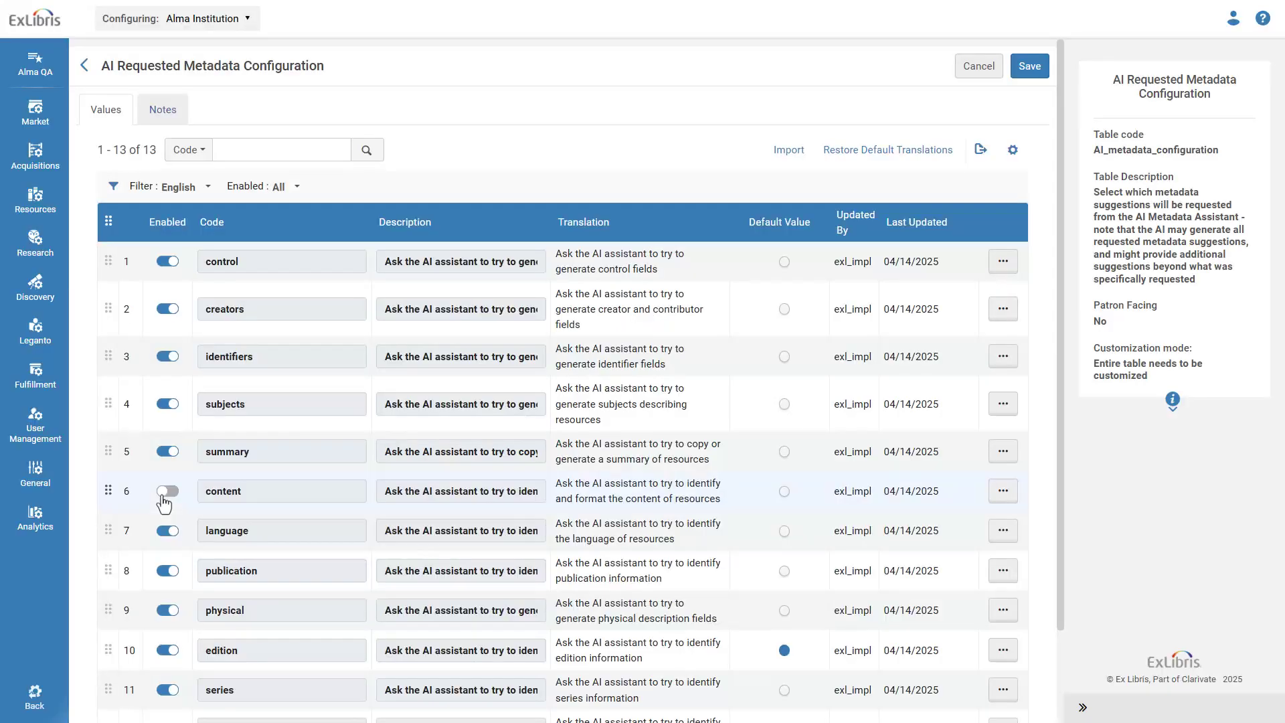
click(164, 503)
click(1025, 70)
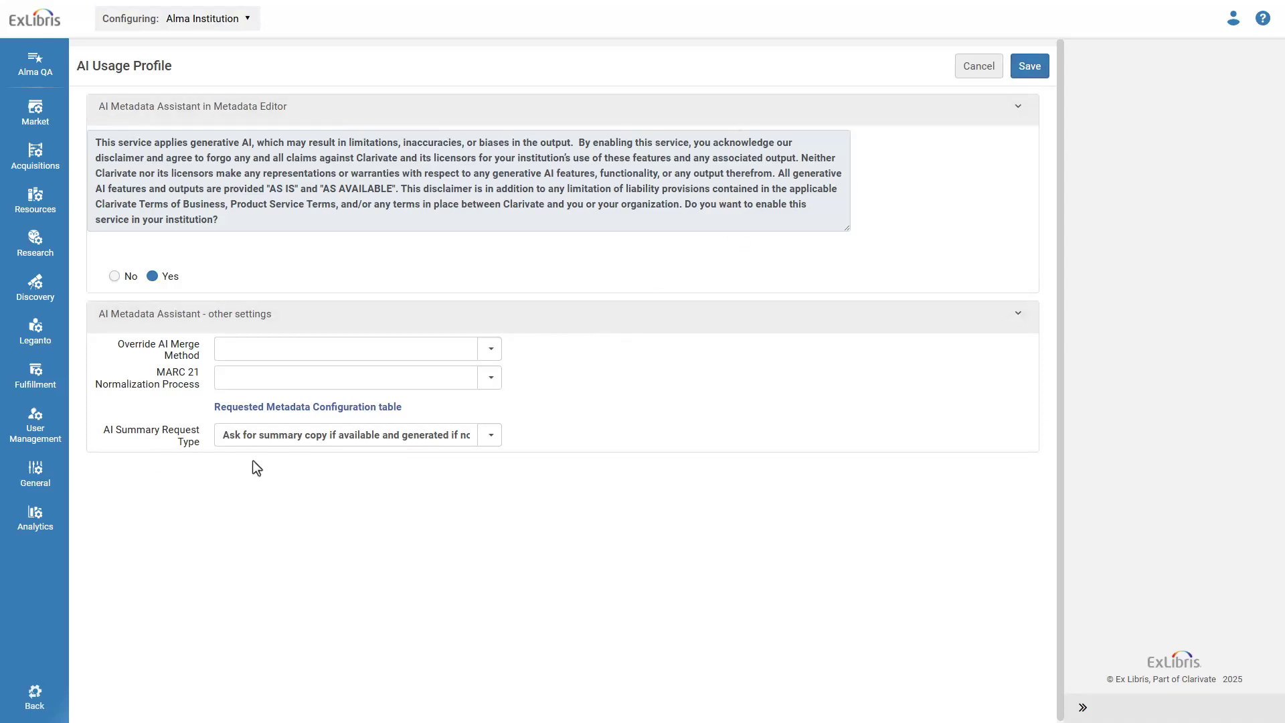
Set AI Summary Request Type to 'Ask for summary copy if available and generated if not' and save
click(492, 436)
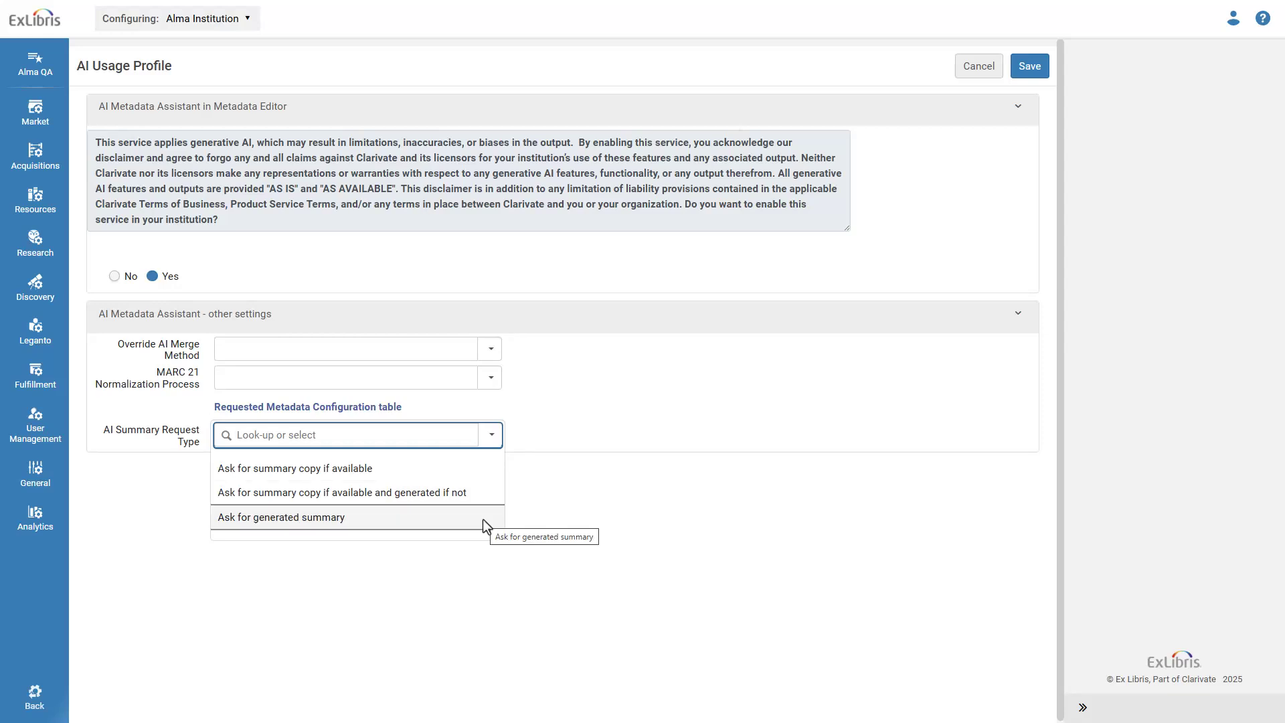
click(552, 550)
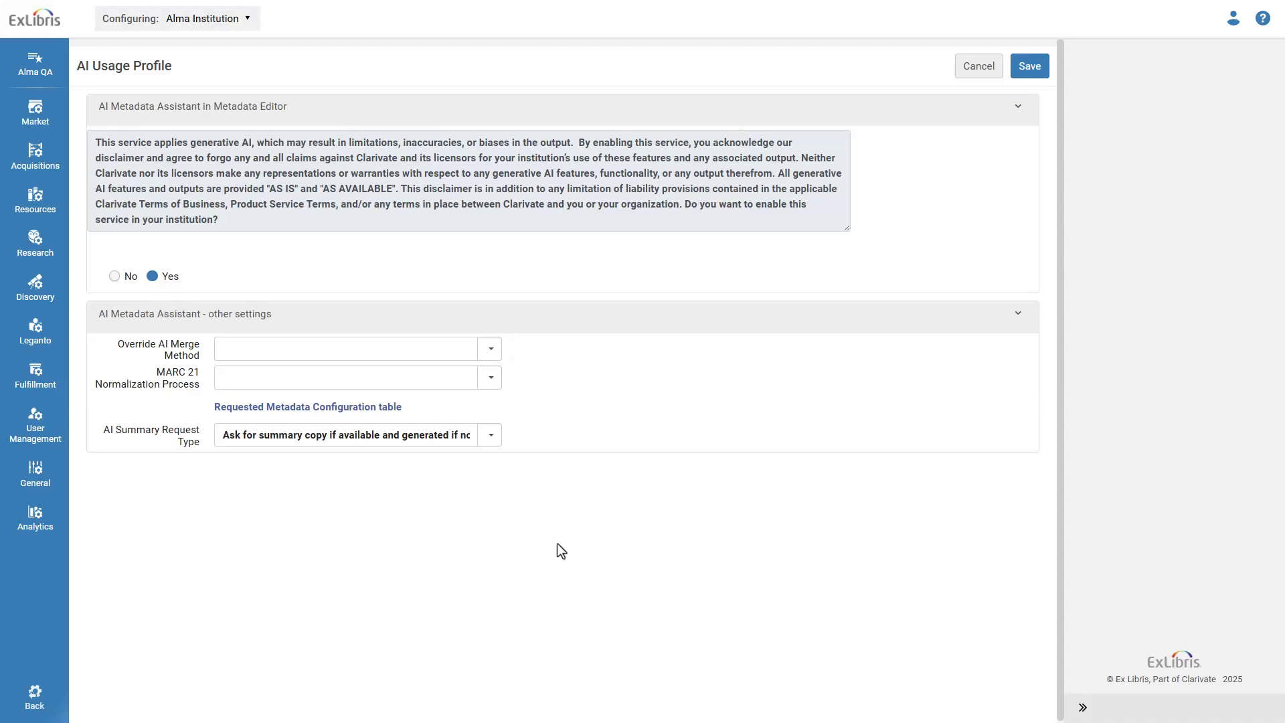
click(1032, 69)
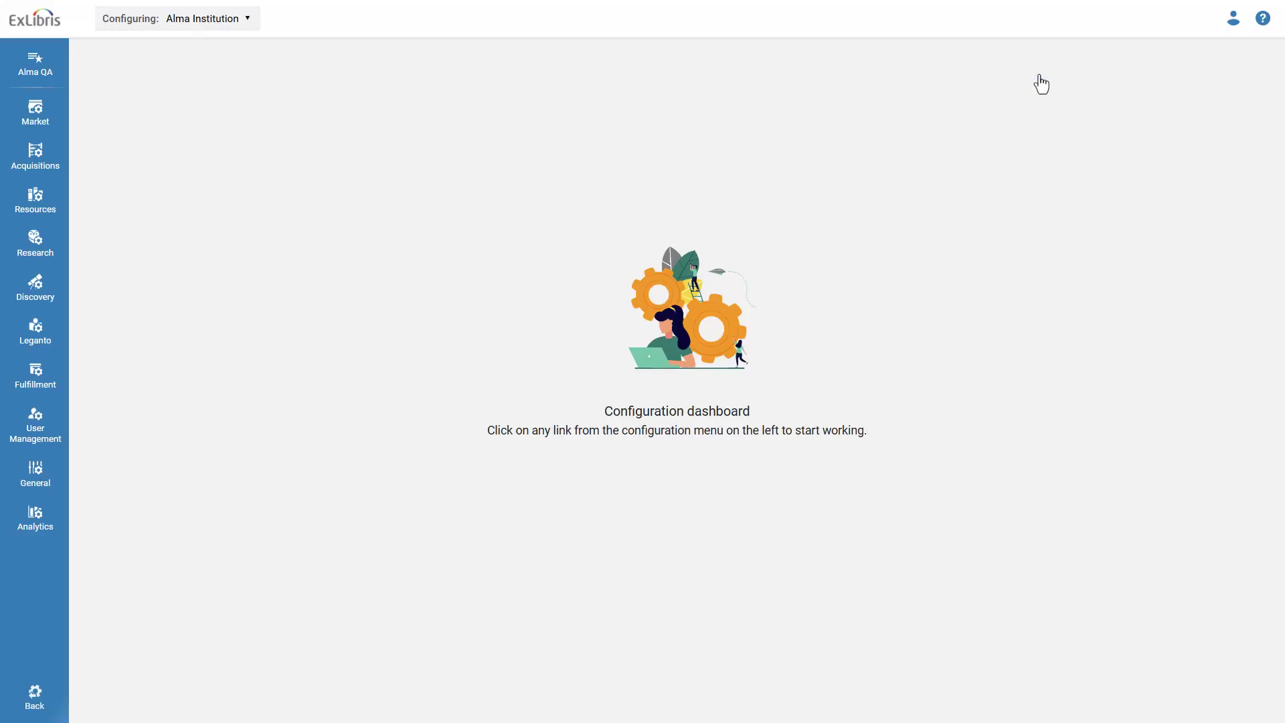